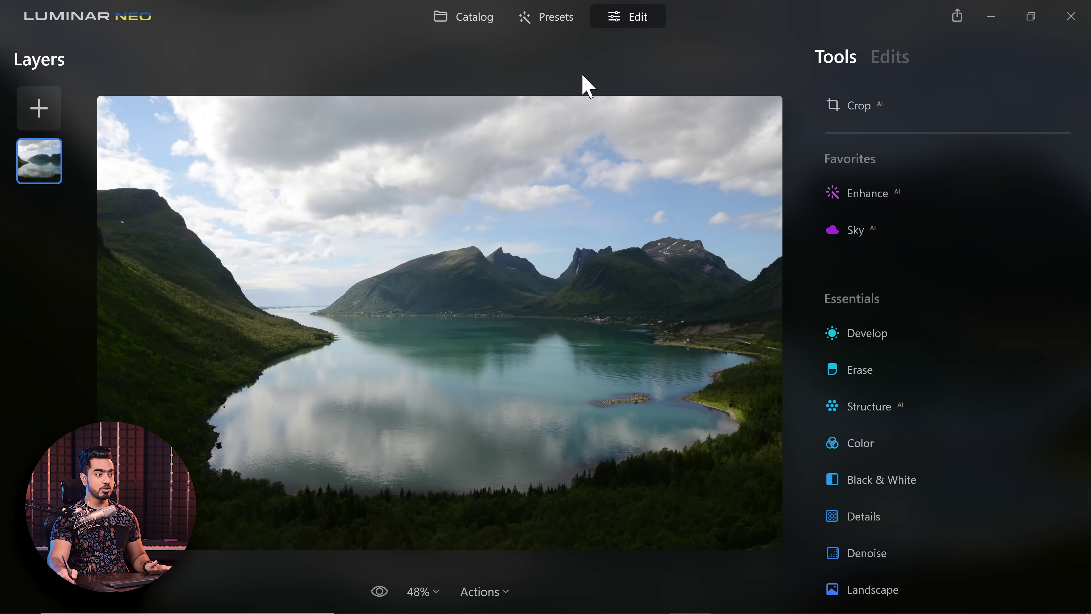
- Push the fjord photo's Enhance AI Accent to full, then settle it around 41
click(868, 195)
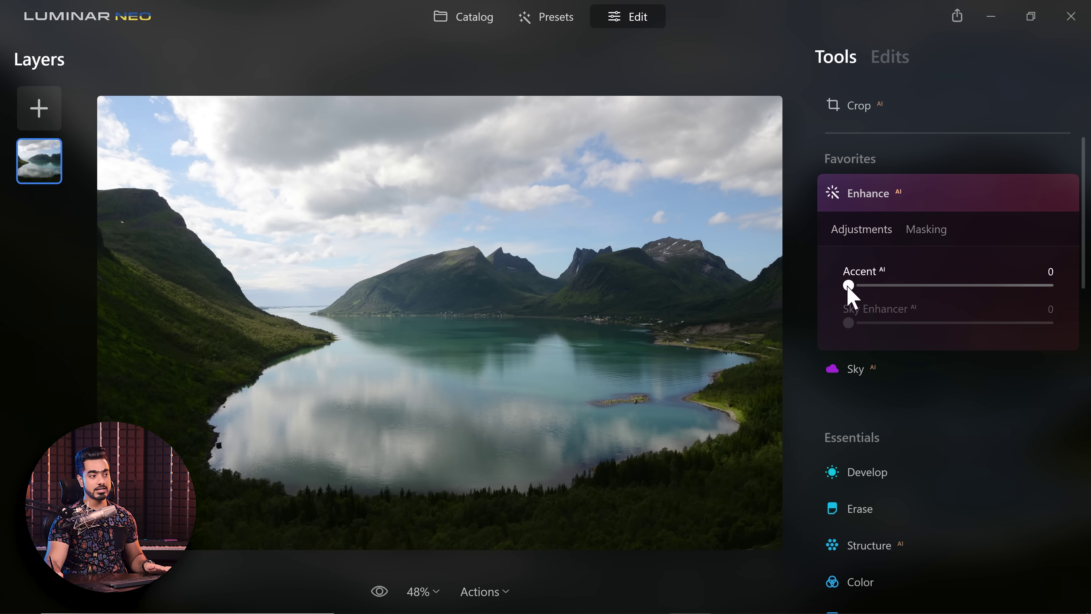
drag(848, 285, 1058, 297)
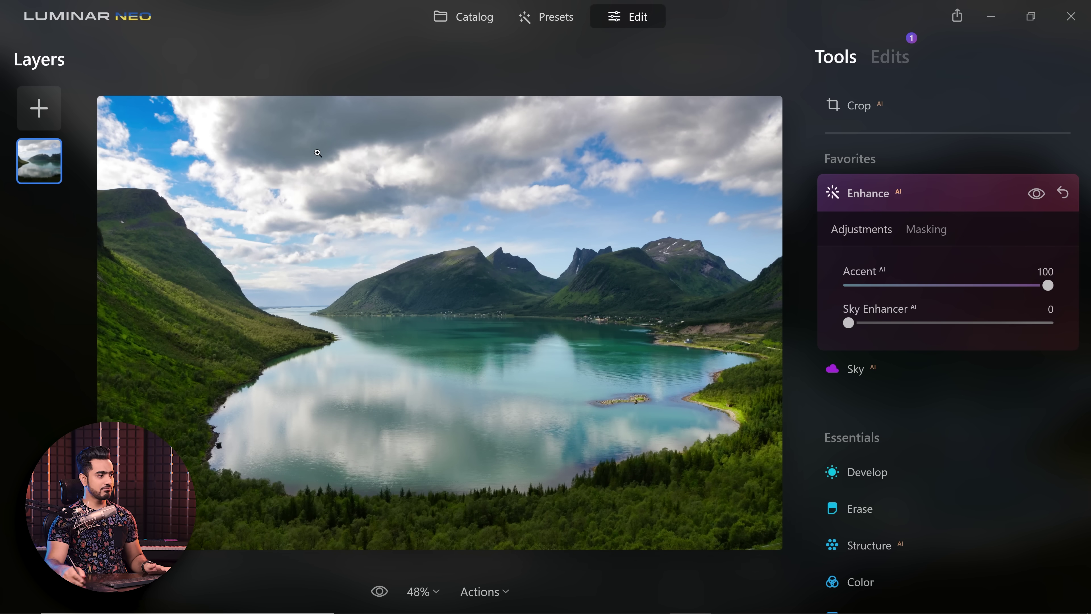
click(907, 199)
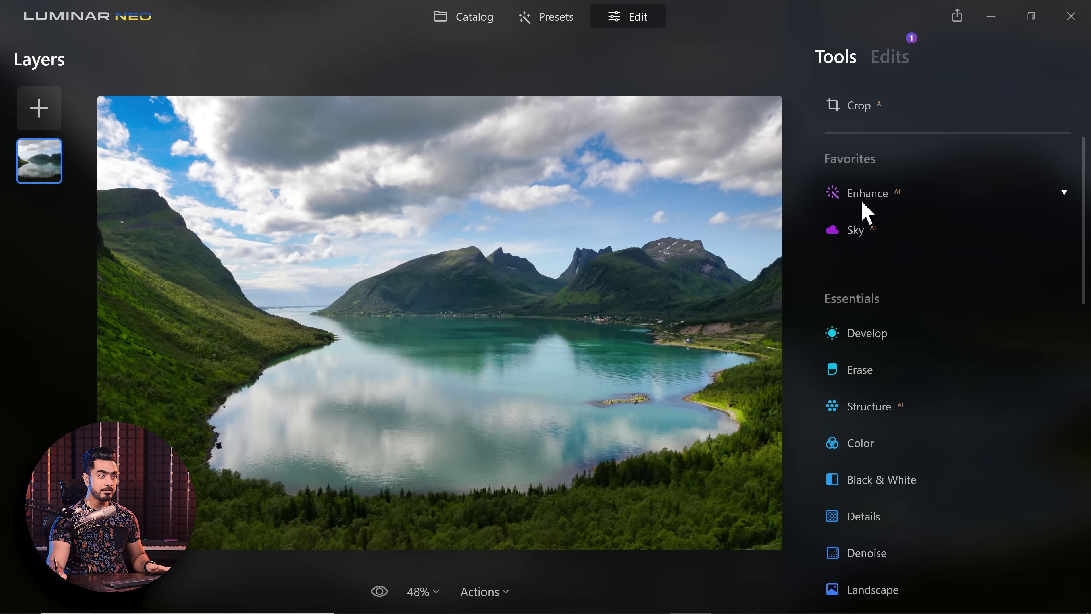
click(890, 195)
drag(851, 287, 931, 301)
- Compare against the original photo, then lower Accent to 39 for a subtler look
click(380, 593)
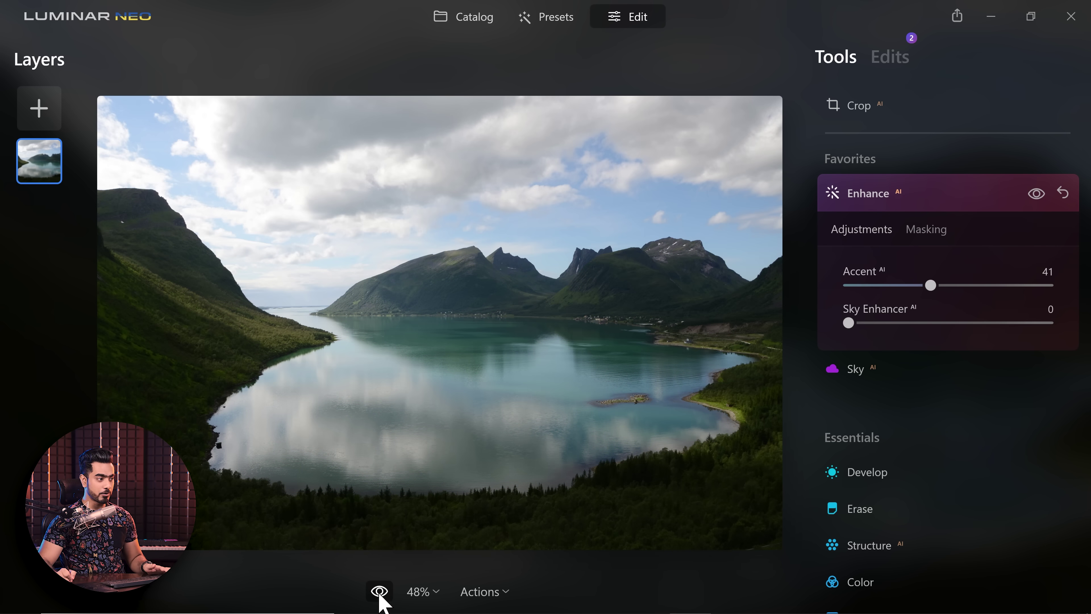
click(379, 593)
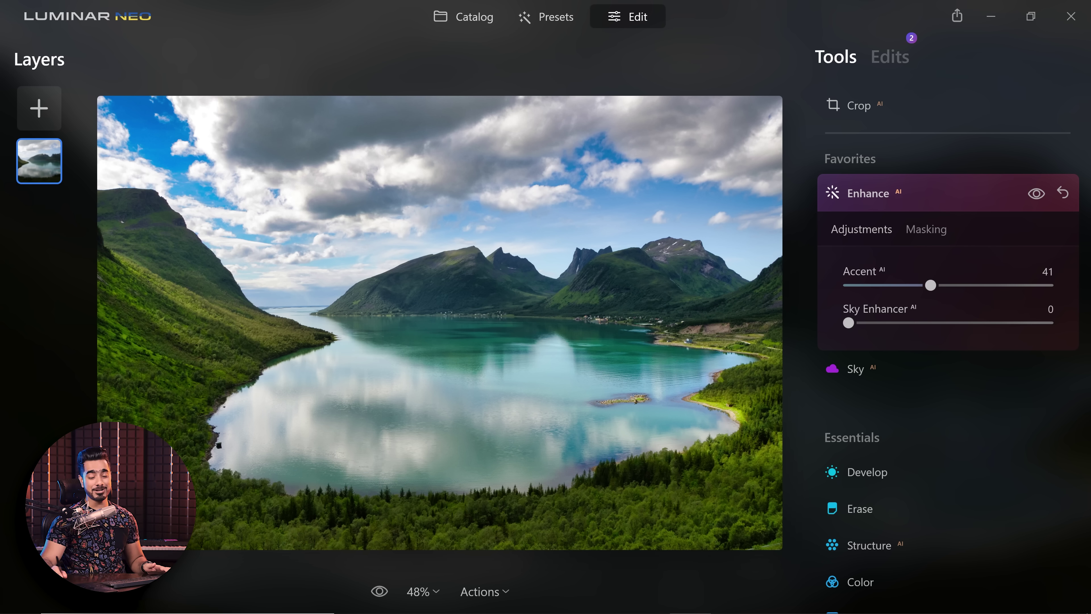
drag(930, 285, 867, 306)
click(913, 208)
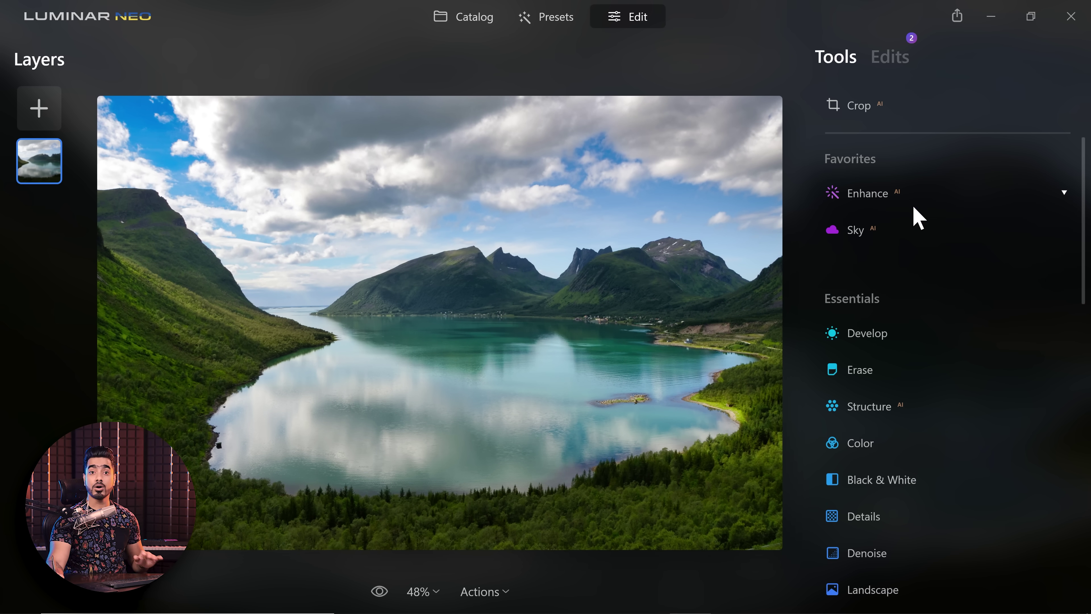
- Apply Landscape Dehaze 36 and Golden Hour 67, keeping Foliage Enhancer at 0, then compare with the original
drag(1082, 247, 1086, 334)
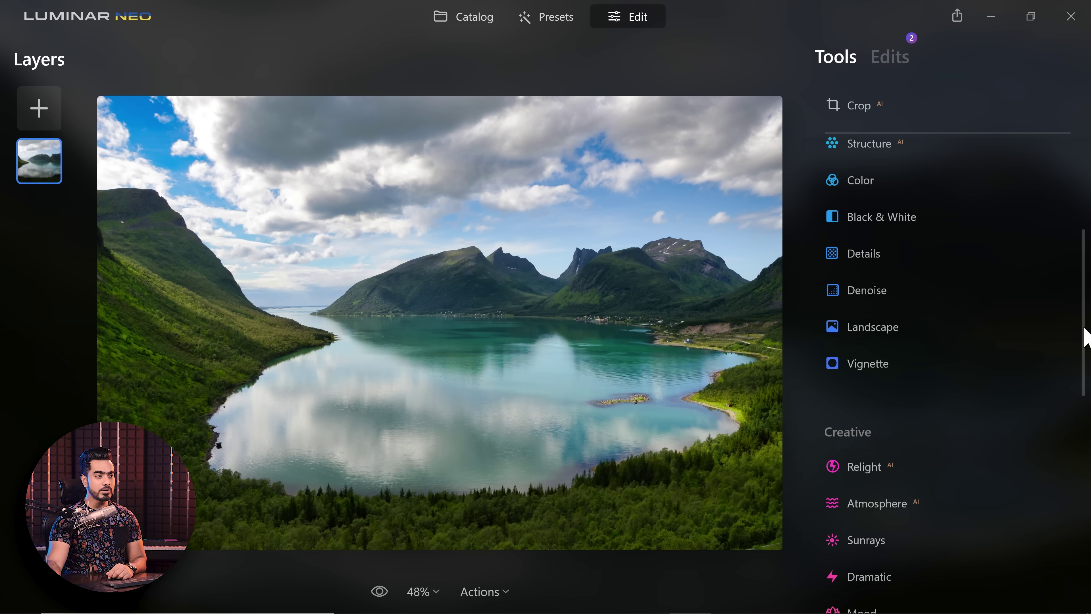
click(890, 347)
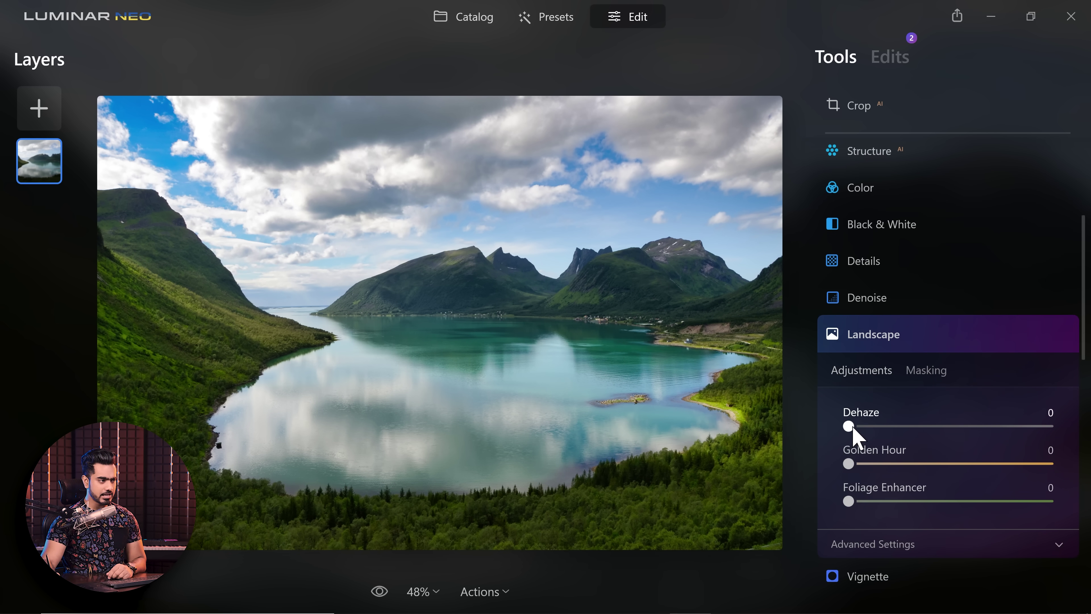
drag(848, 426, 919, 428)
drag(848, 463, 979, 456)
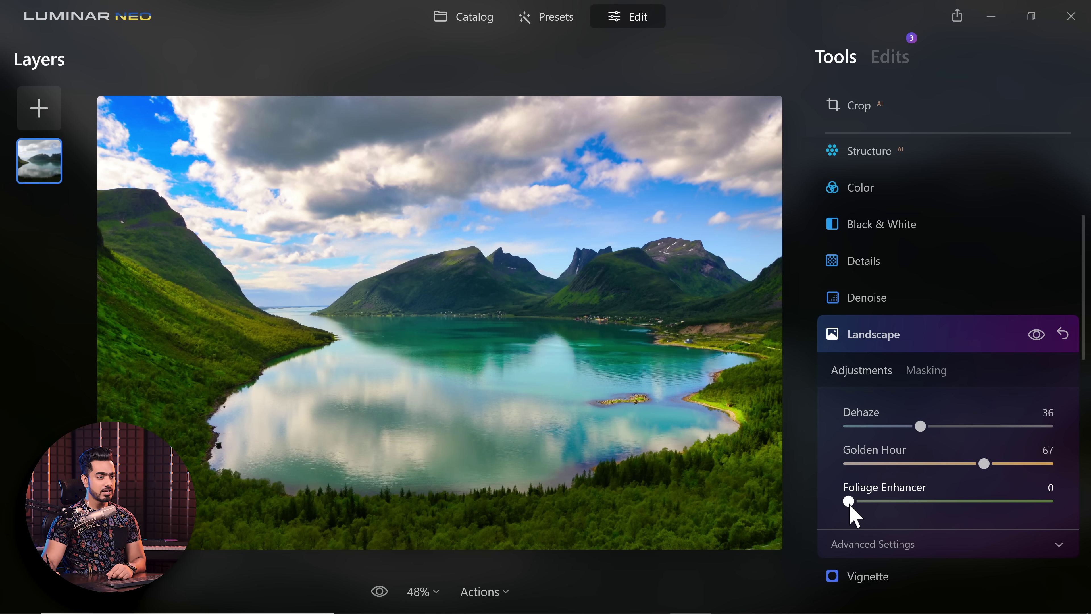
drag(849, 506, 809, 527)
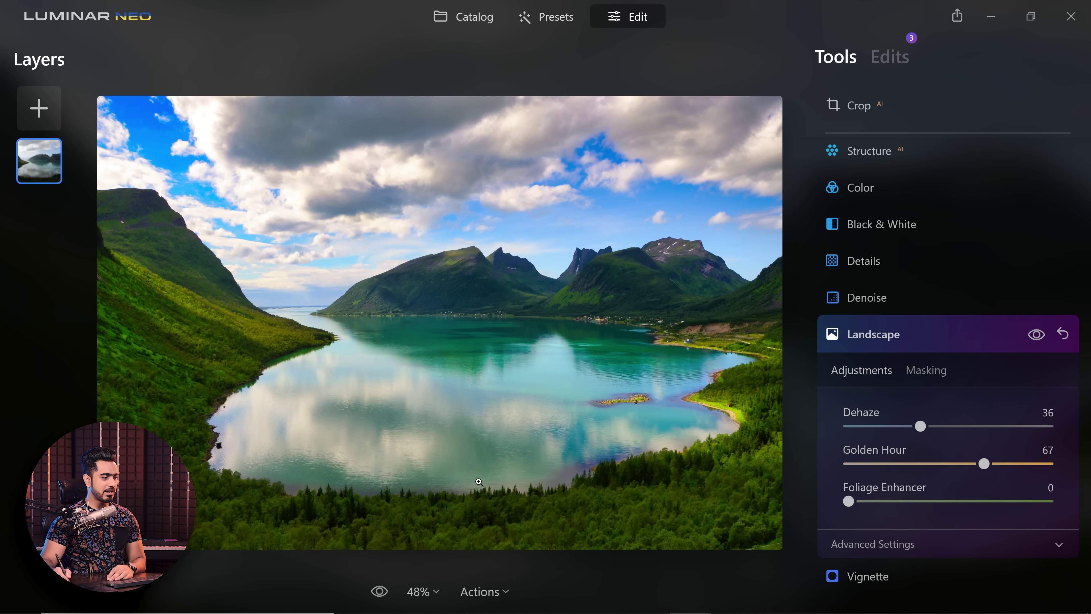
click(379, 593)
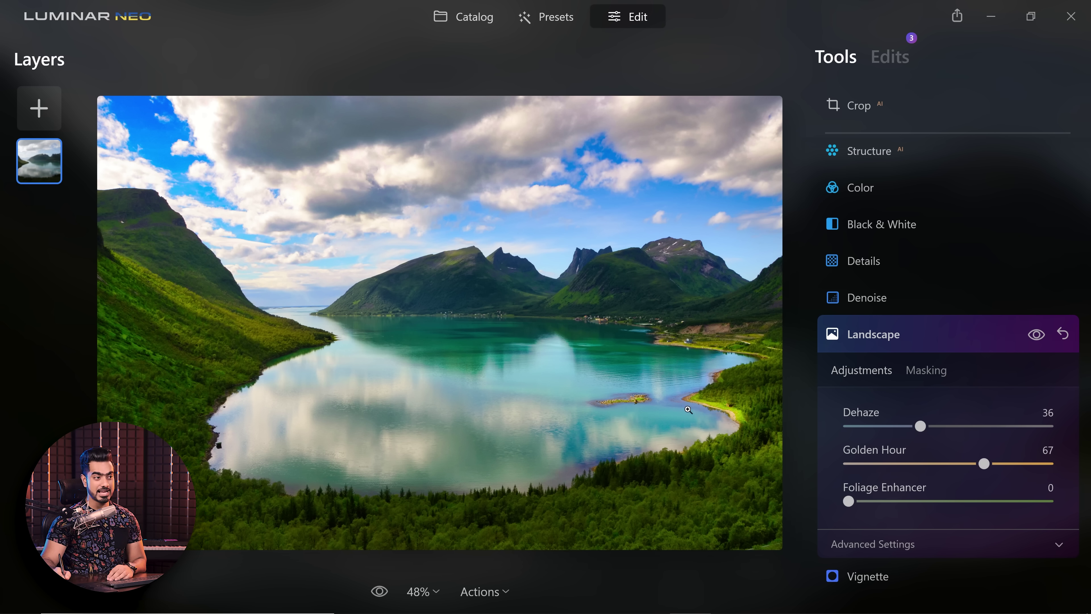
drag(1084, 314, 1042, 189)
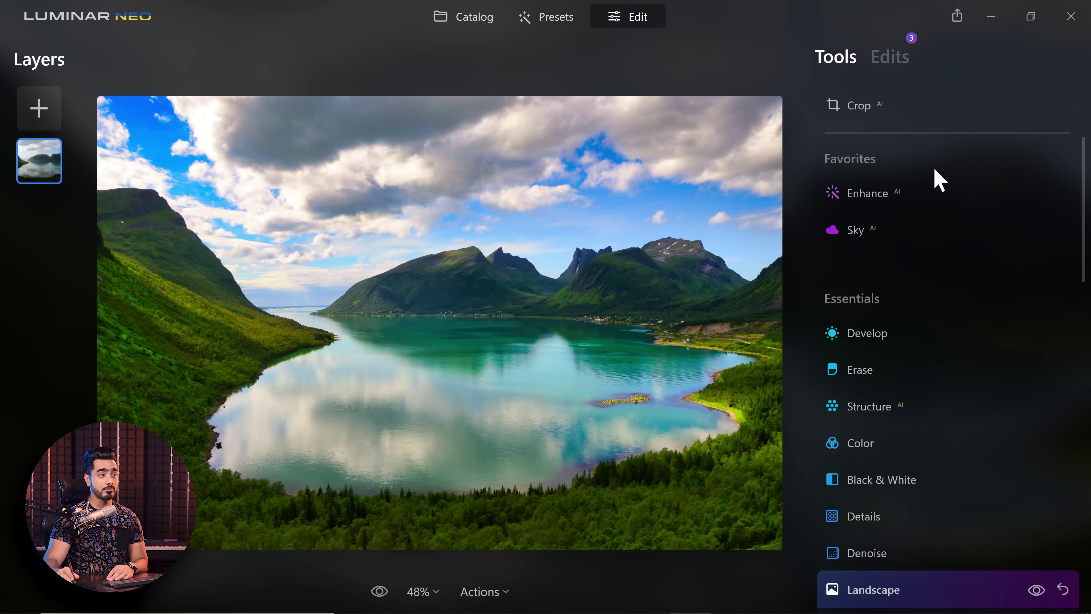
click(895, 58)
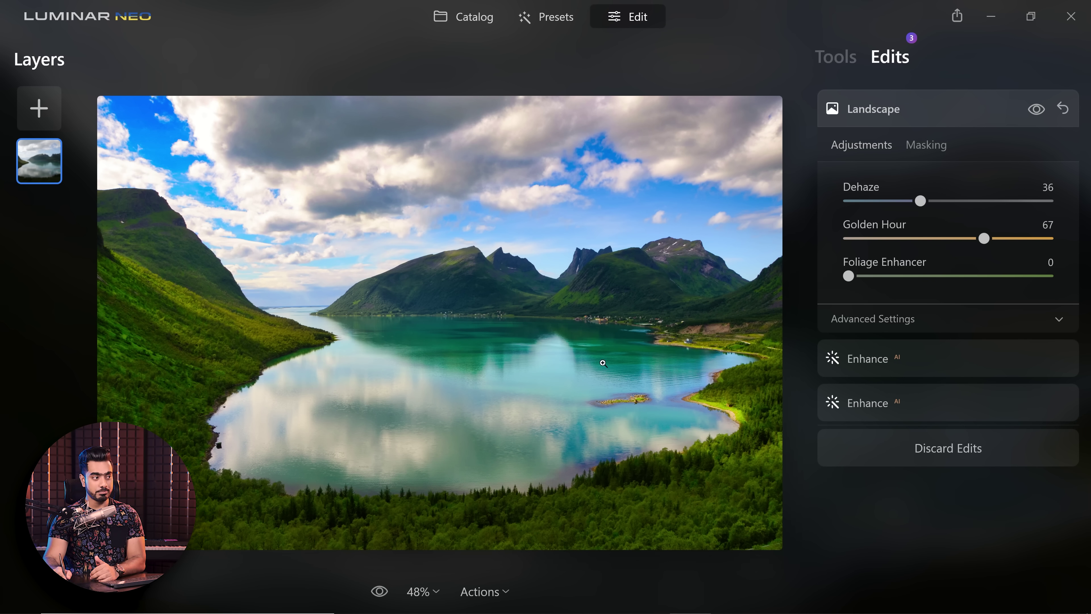
click(838, 62)
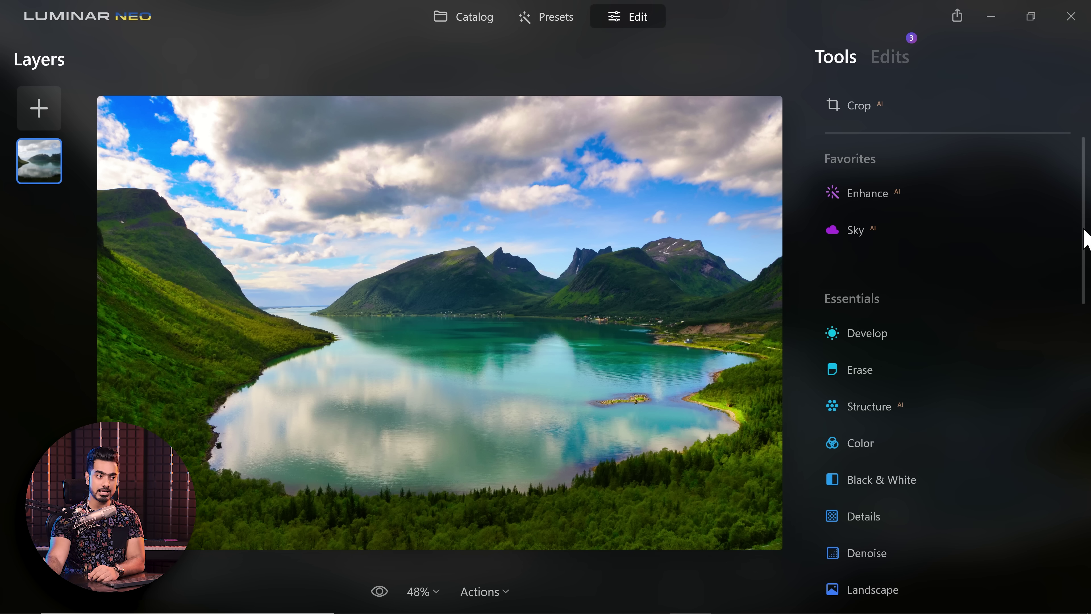
- Apply the Rosa LUT from Portrait Toning in the Mood tool to the fjord photo
drag(1087, 238, 1064, 446)
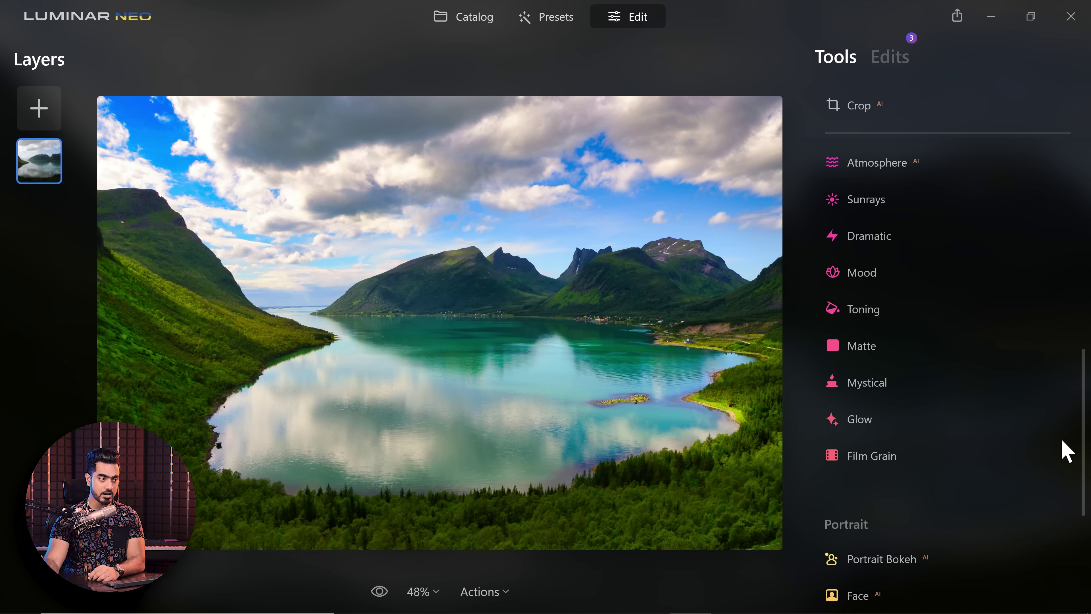
click(874, 290)
click(907, 361)
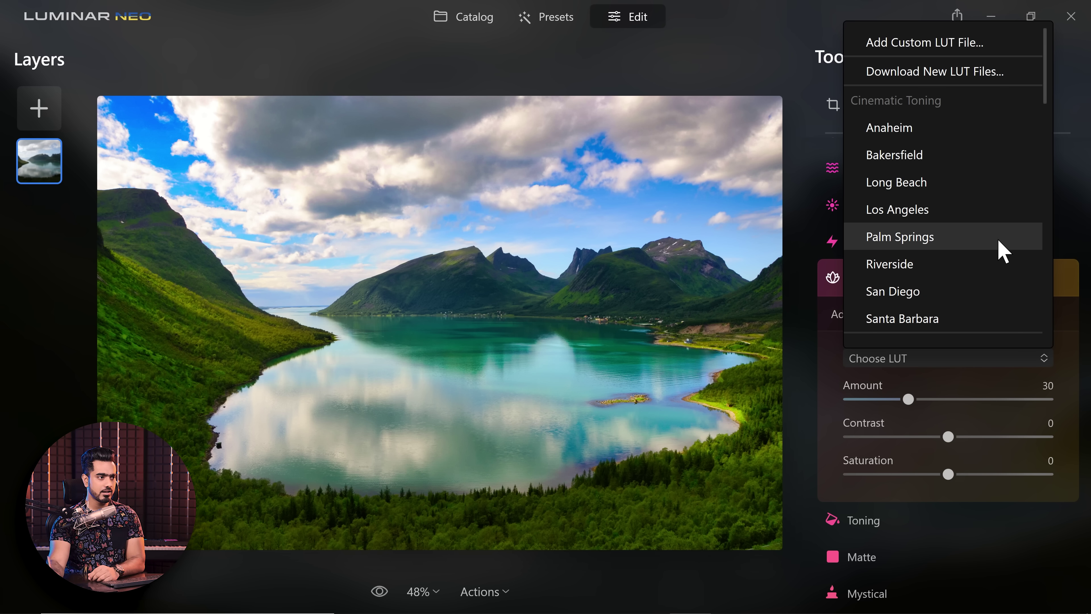
drag(1050, 107, 1032, 377)
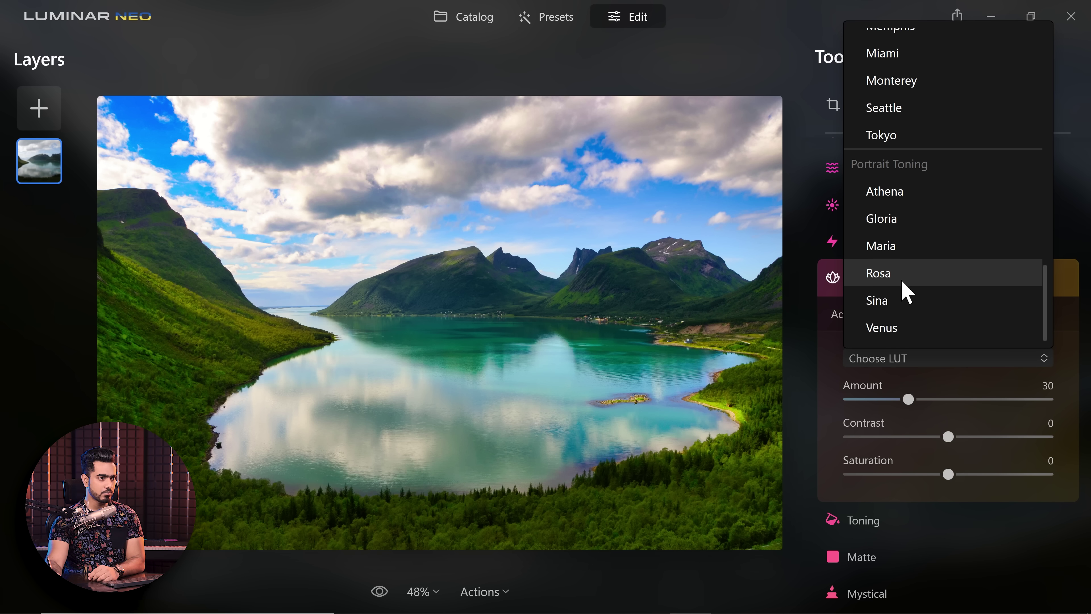
click(878, 274)
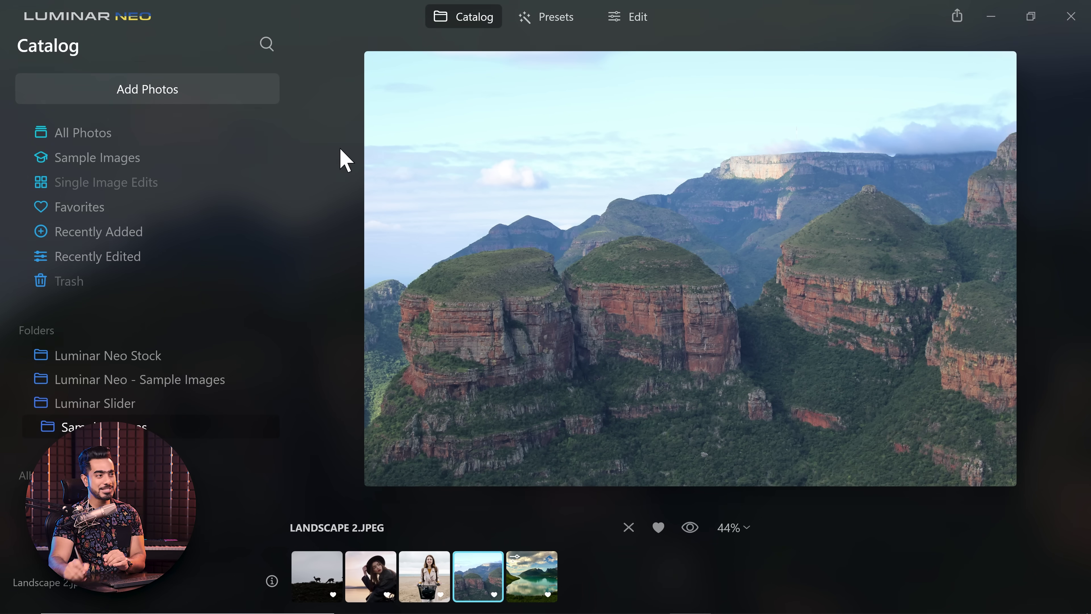
- Open Landscape 2.JPEG for editing and add the Mood tool to Favorites
click(625, 20)
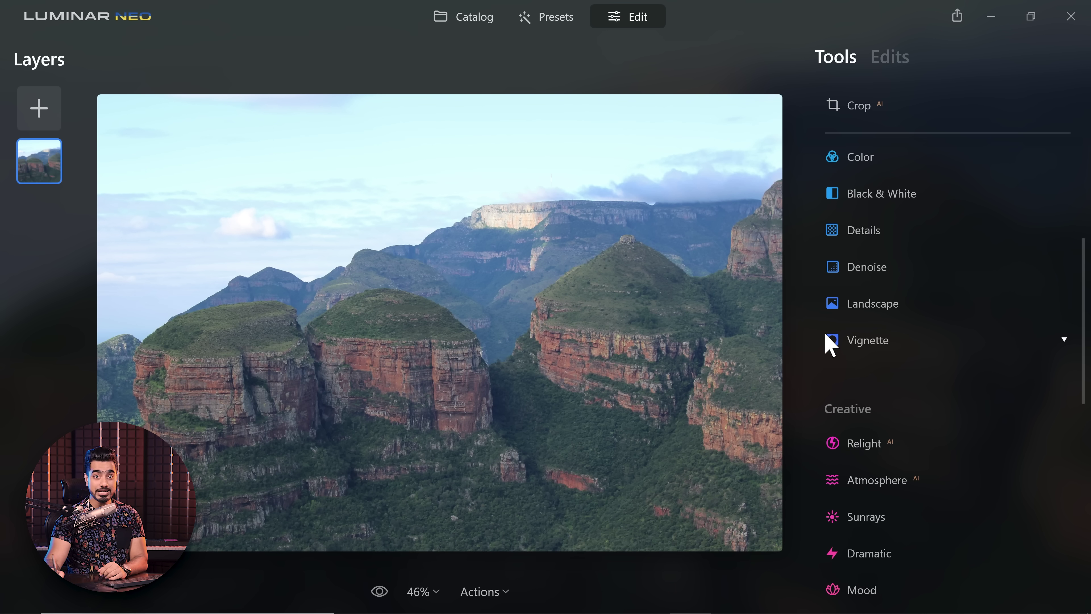
drag(1081, 332, 1068, 421)
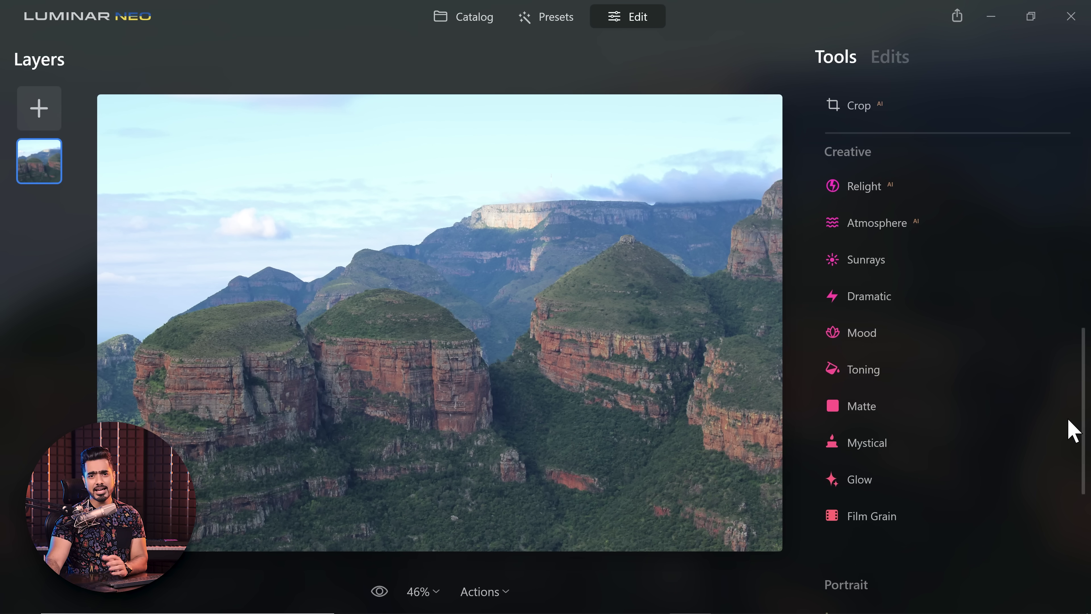
scroll(1070, 431, down, 1)
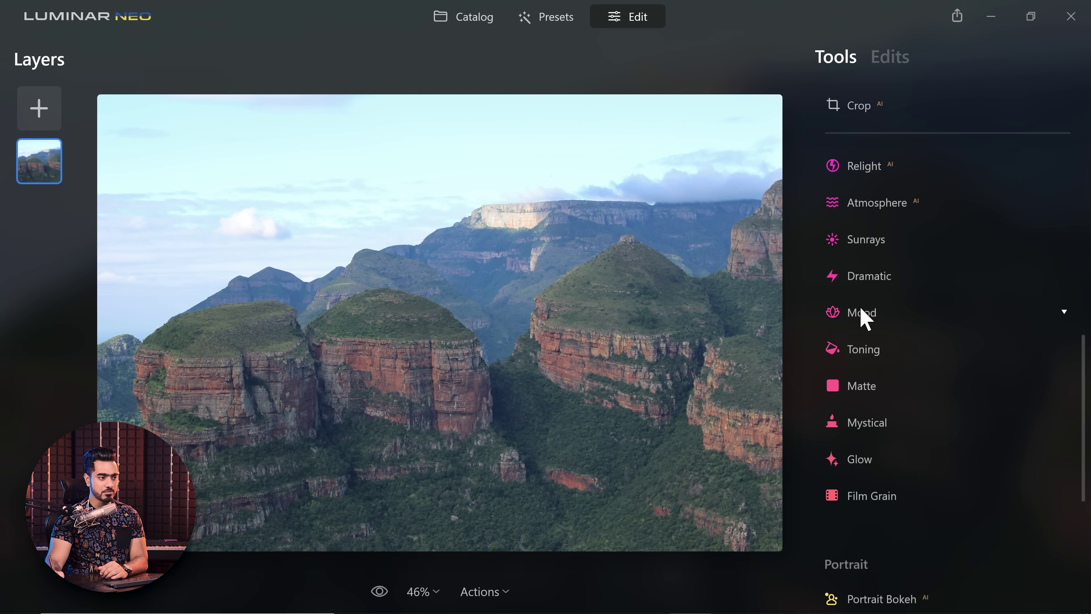
right_click(878, 316)
click(917, 333)
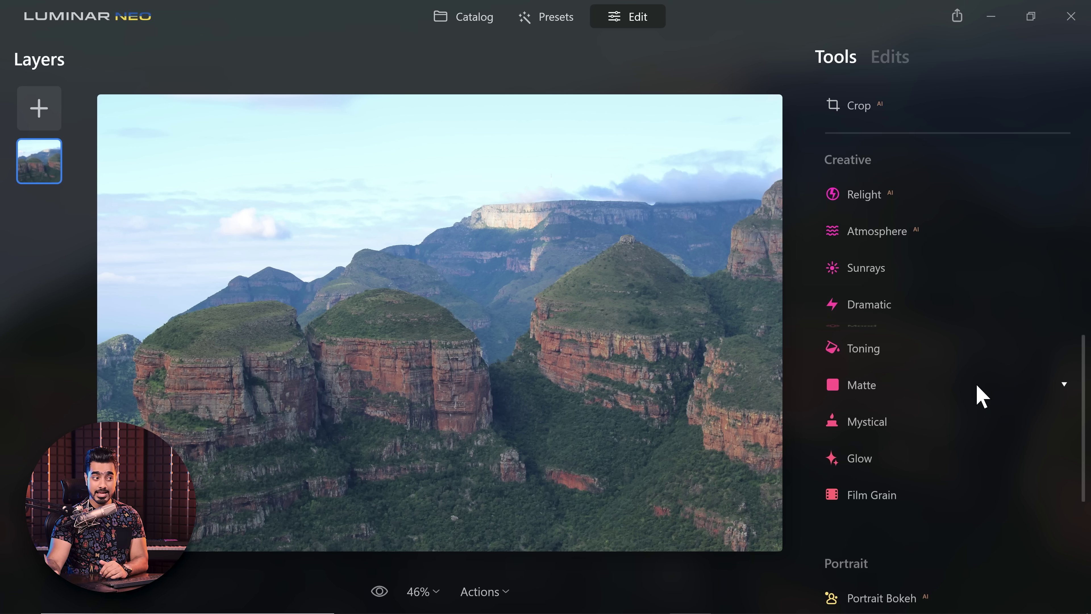
drag(1076, 392, 1076, 184)
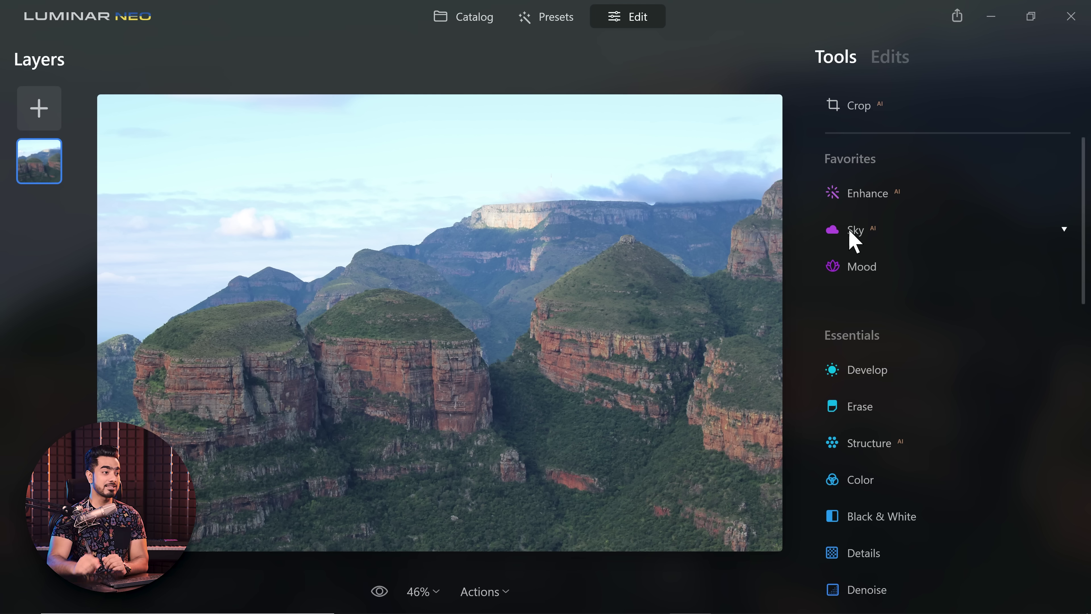
- Set the canyon photo's Enhance AI Accent to 51 and Sky Enhancer to 53
click(893, 198)
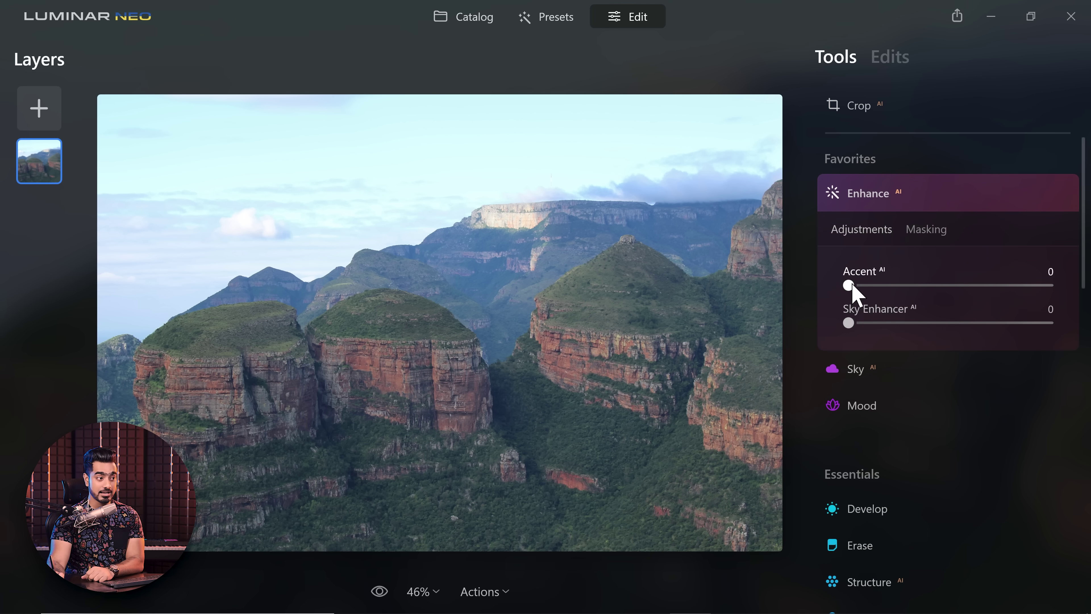
drag(849, 285, 996, 286)
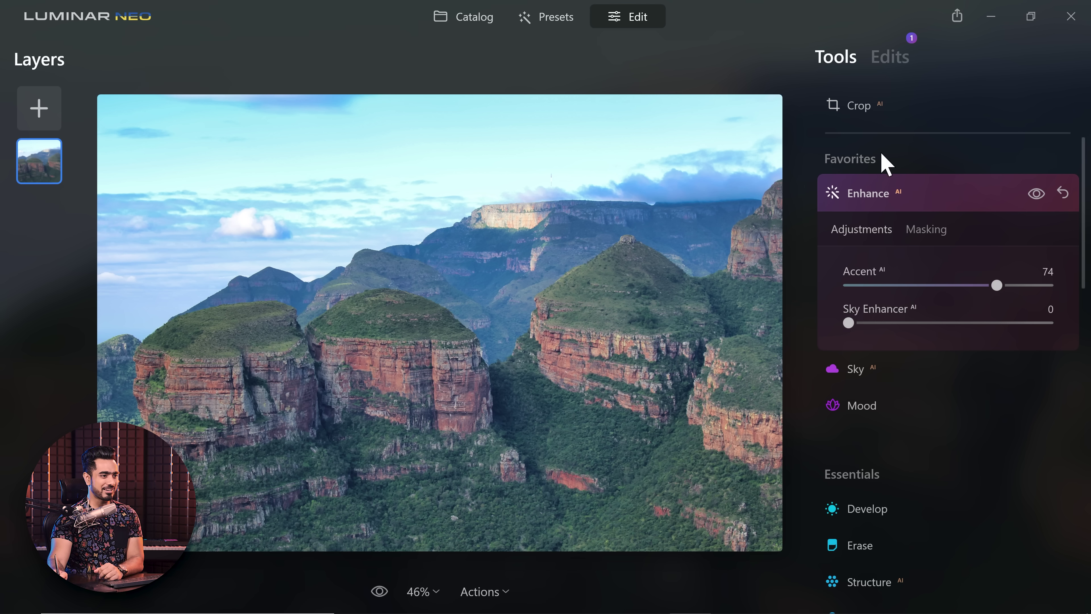
double_click(872, 286)
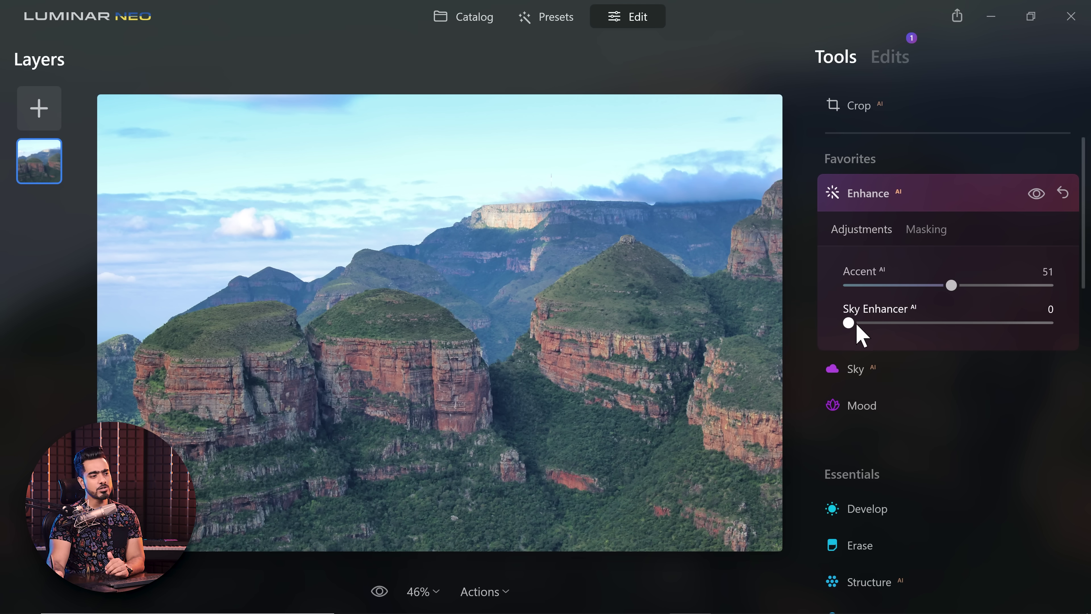
drag(865, 324, 947, 325)
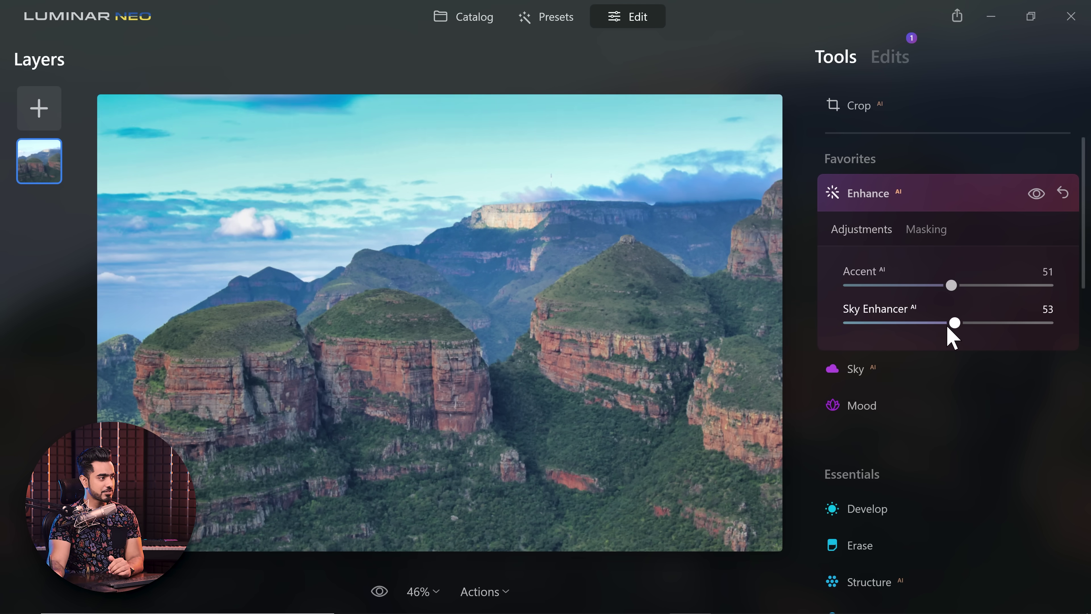
click(889, 207)
drag(1082, 258, 1081, 359)
- Set Landscape Dehaze 60, Golden Hour 49, Foliage Enhancer 43 and Foliage Hue -14 on the canyon
scroll(1003, 367, up, 1)
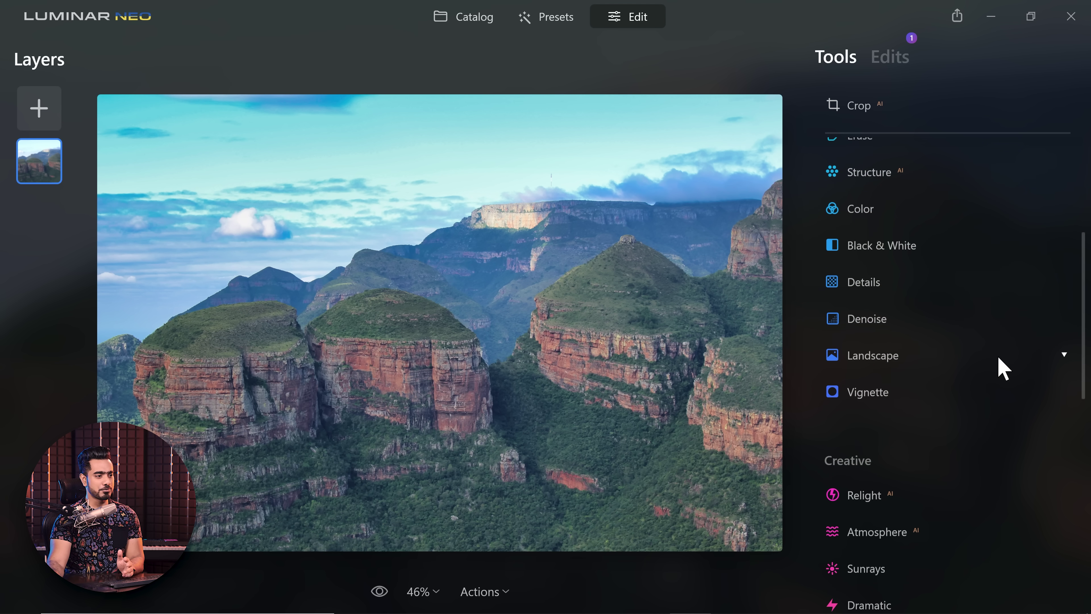
click(877, 361)
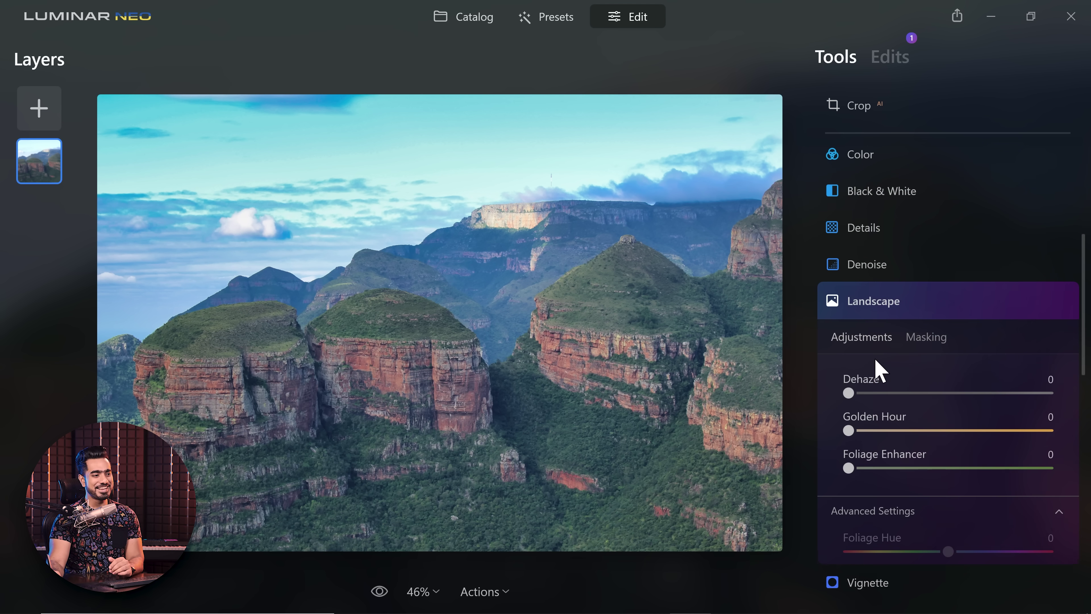
drag(849, 392, 978, 392)
drag(854, 430, 924, 430)
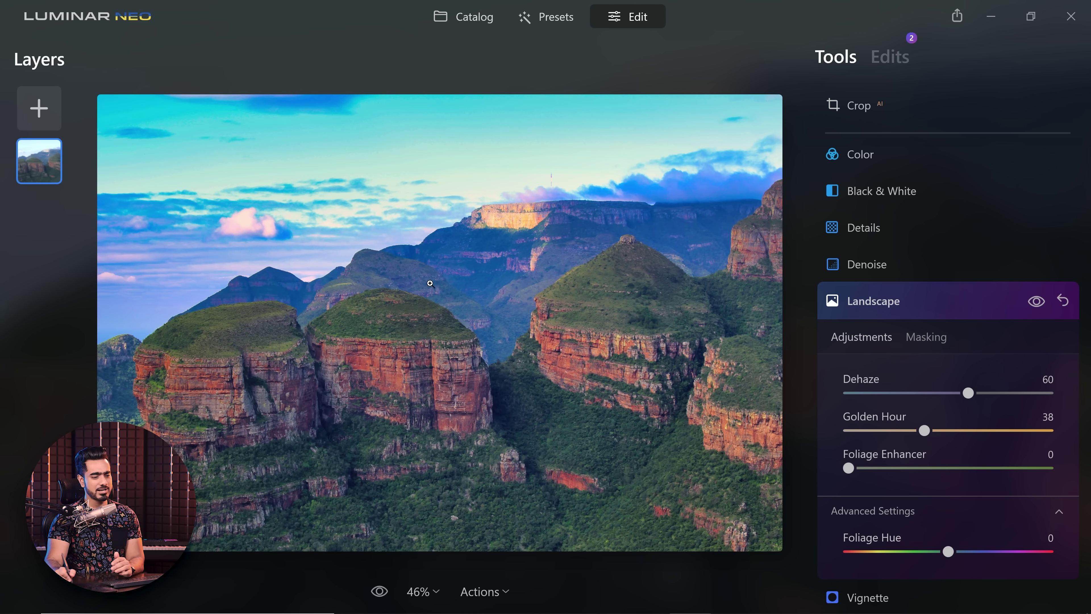
drag(935, 429, 948, 430)
drag(848, 468, 940, 470)
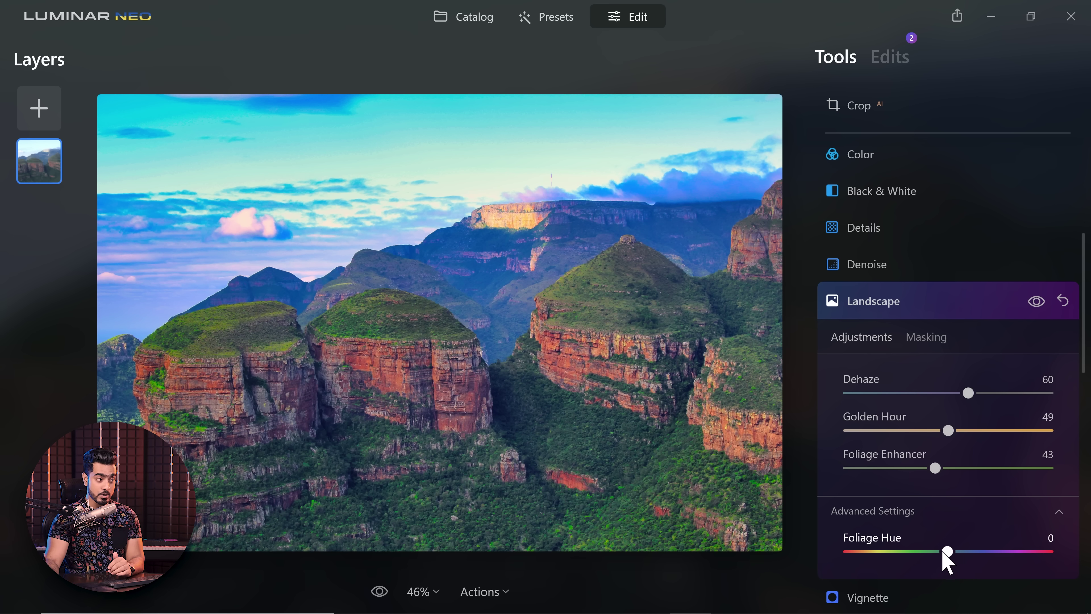
mouse_move(944, 554)
mouse_down()
mouse_move(920, 557)
mouse_move(933, 554)
mouse_up()
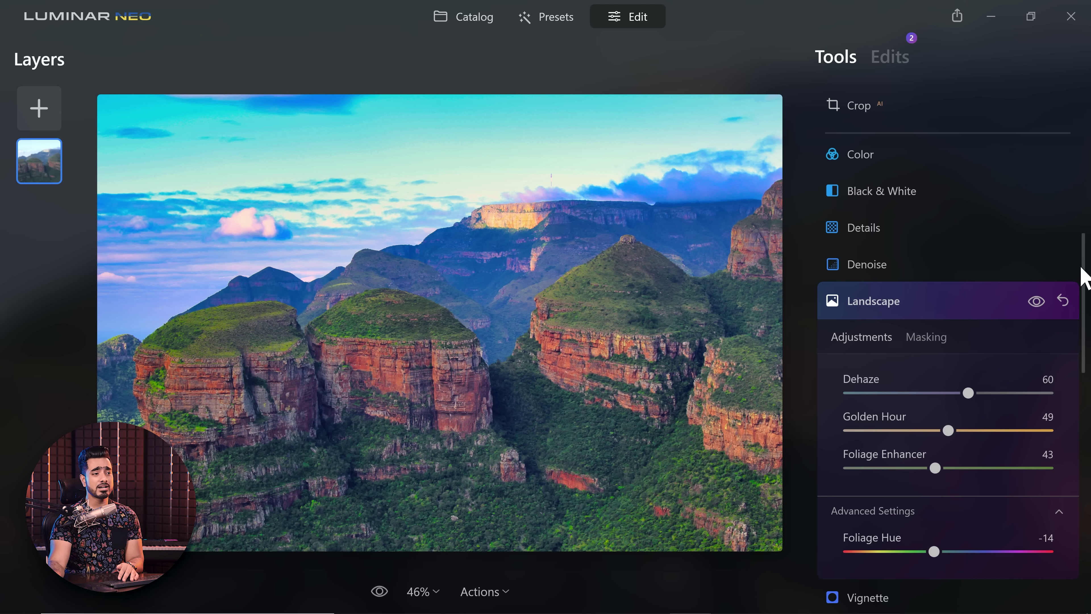
drag(1081, 267, 1054, 541)
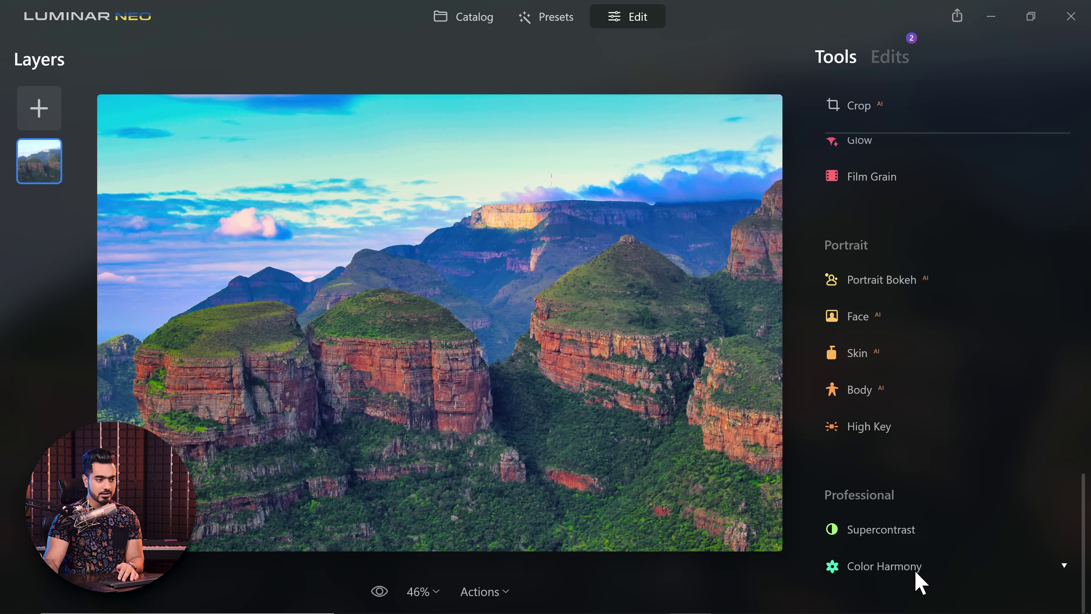
- Set Color Harmony Warmth to 53 and Brilliance to -21 on the canyon photo
click(947, 565)
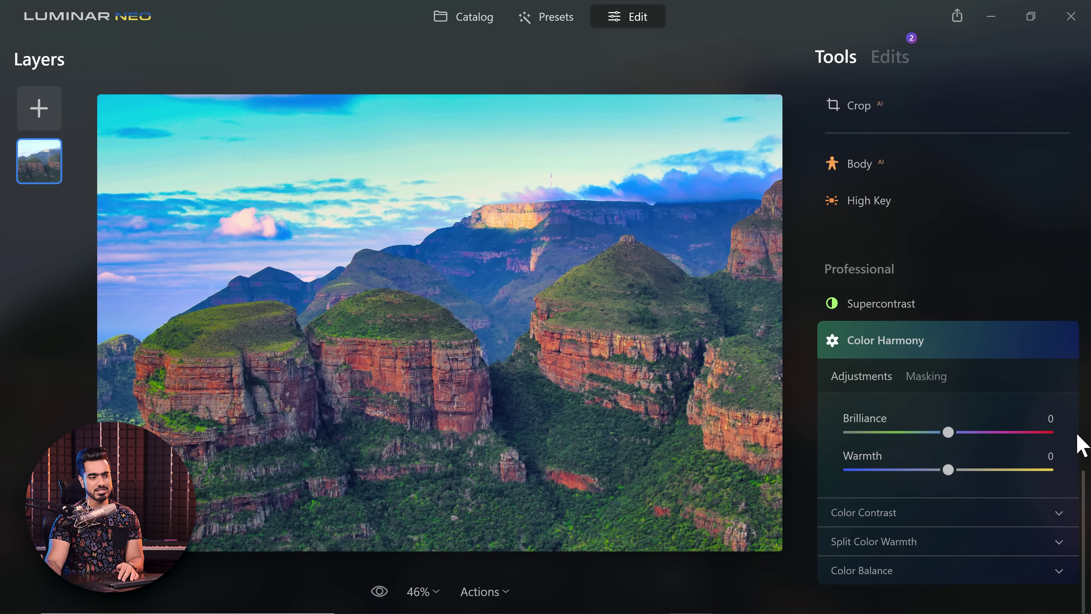
drag(948, 470, 1001, 470)
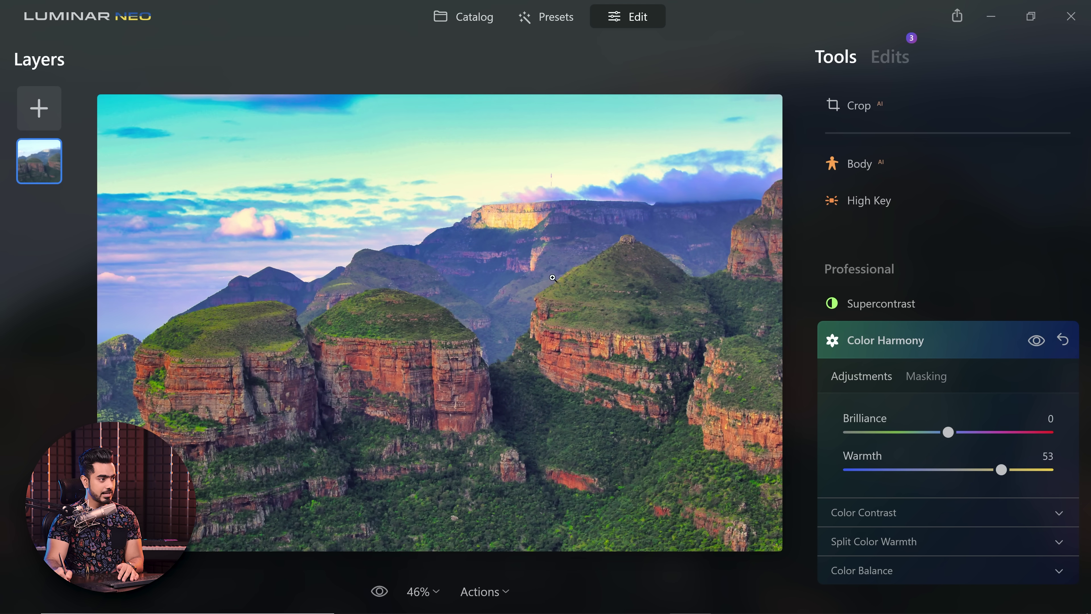
drag(948, 432, 928, 438)
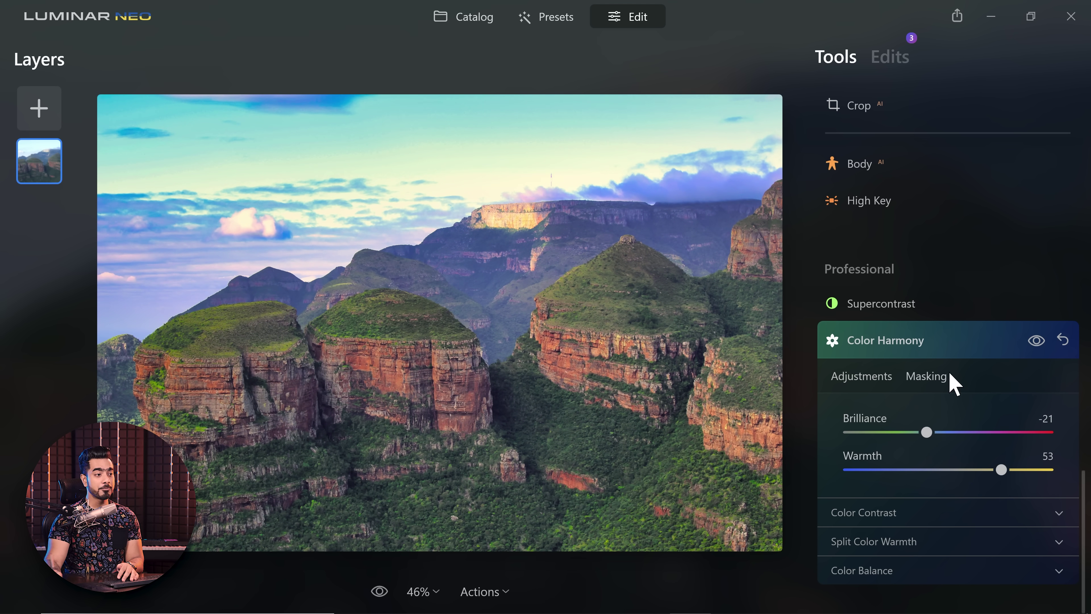
- Brush a Color Harmony mask over the cliffs and compare with the original
click(924, 383)
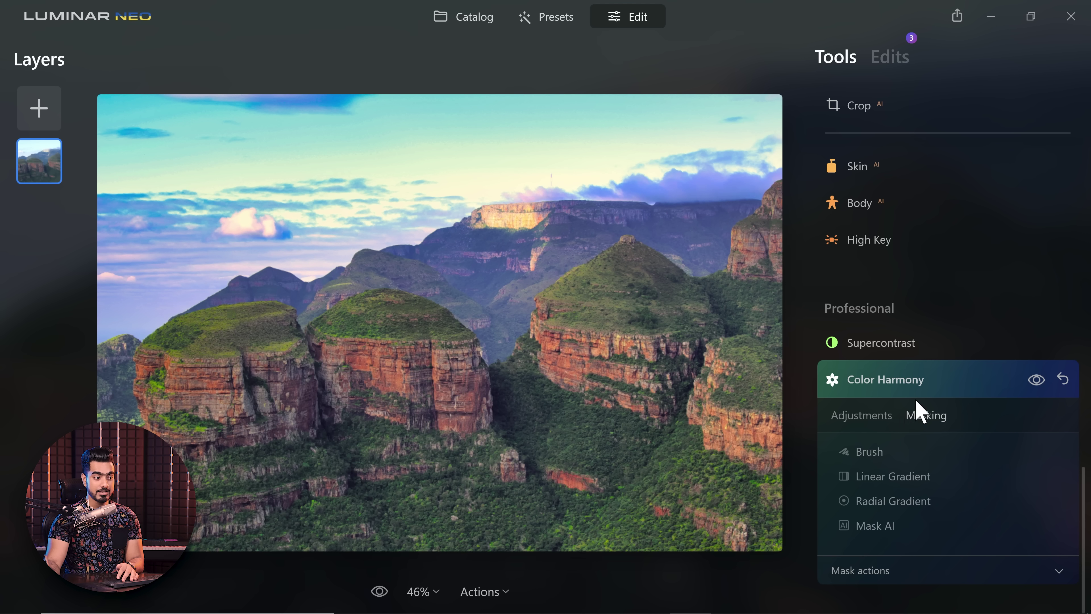
click(868, 452)
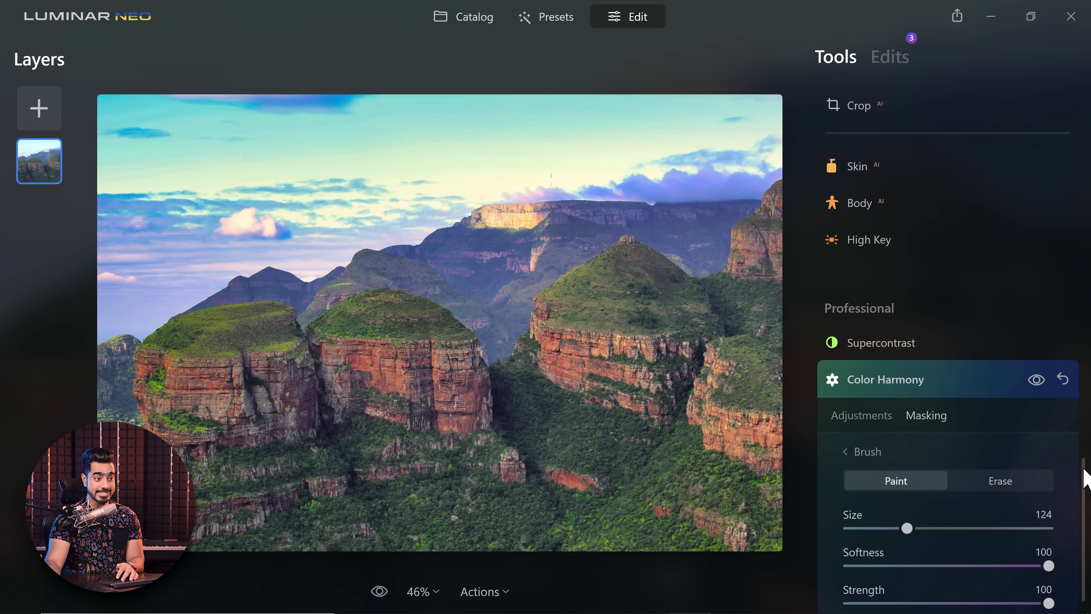
scroll(1080, 473, down, 1)
mouse_move(473, 232)
mouse_down()
mouse_move(496, 225)
mouse_move(480, 244)
mouse_move(490, 312)
mouse_move(506, 249)
mouse_move(414, 212)
mouse_move(24, 134)
mouse_up()
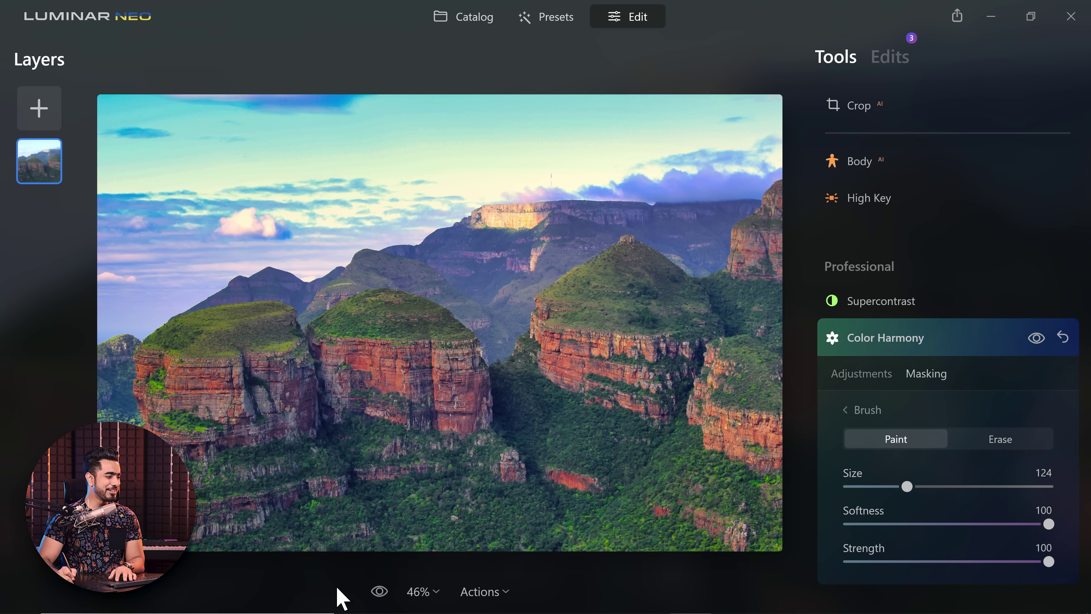
click(378, 591)
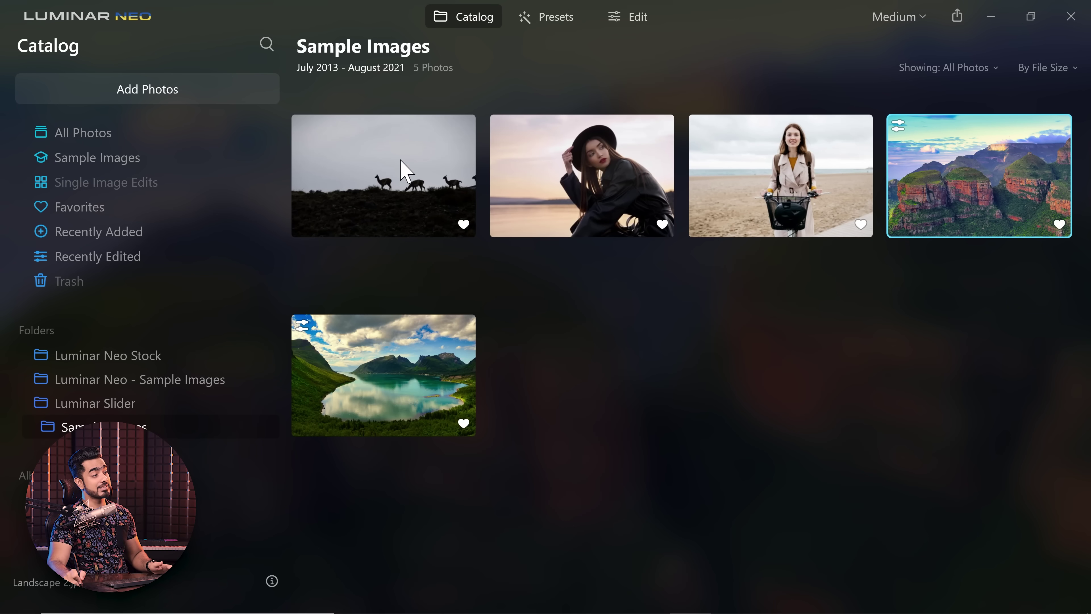
- Open the guanaco silhouette photo in the editor
double_click(402, 169)
click(624, 19)
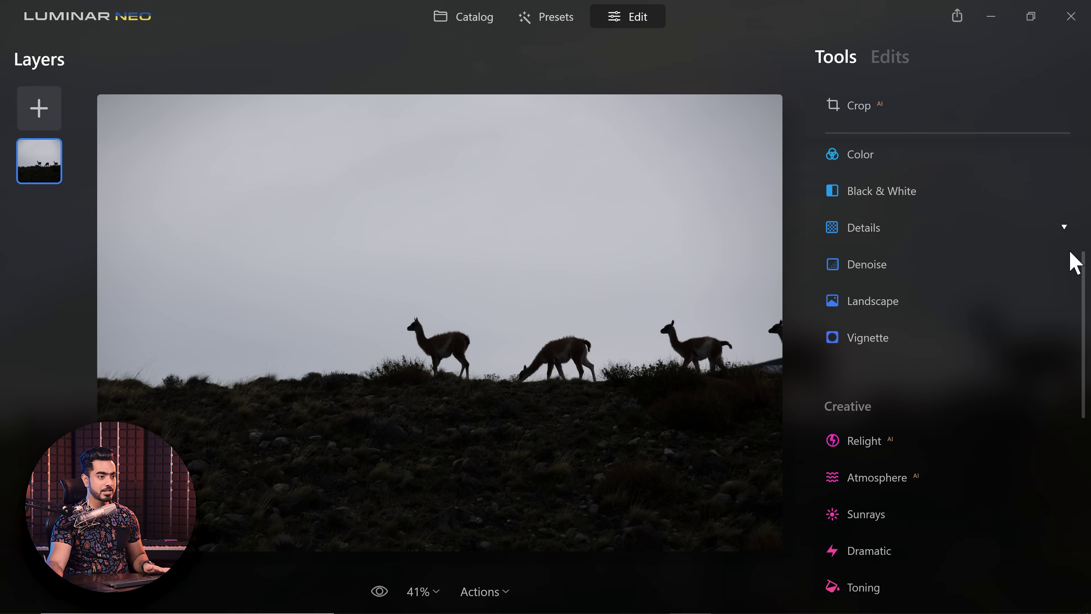
drag(1073, 261, 1084, 121)
- Try a strong, then a moderate Enhance AI Accent on the guanaco photo, then bring up the Actions list
click(902, 202)
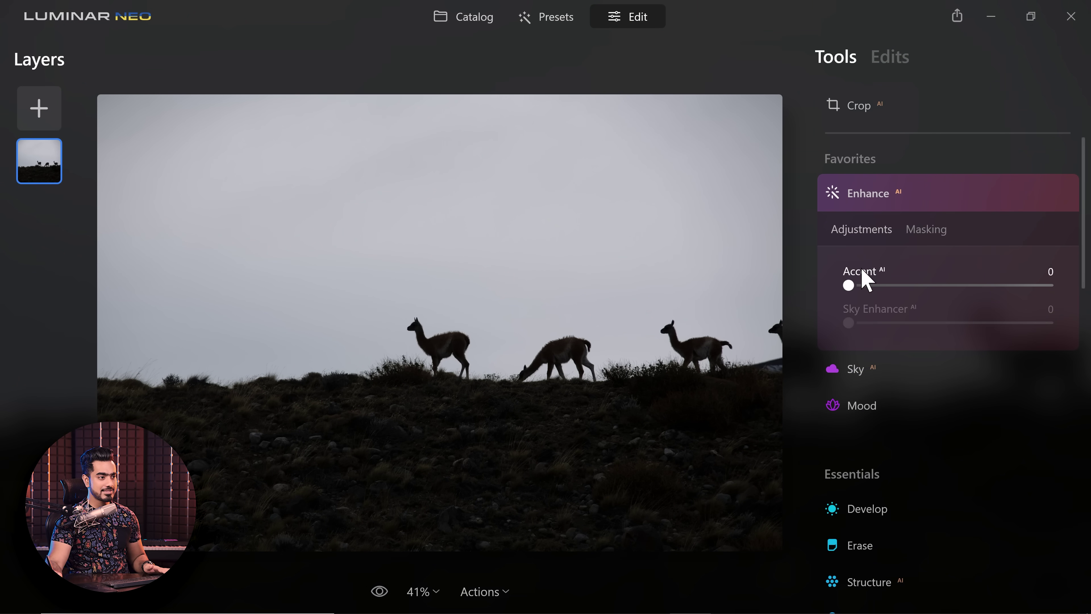
drag(850, 287, 1050, 271)
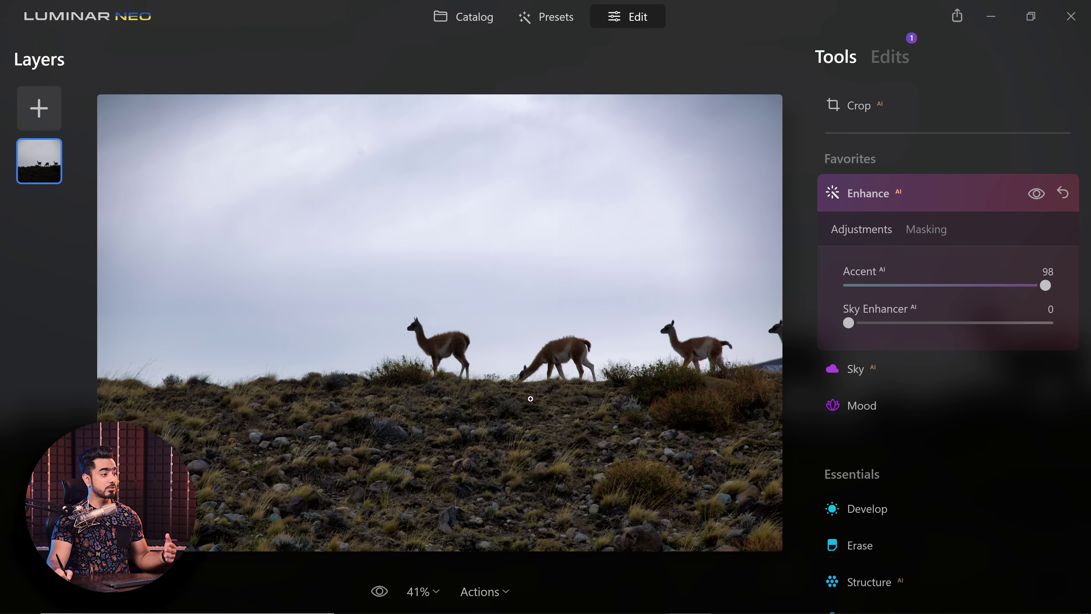
click(901, 195)
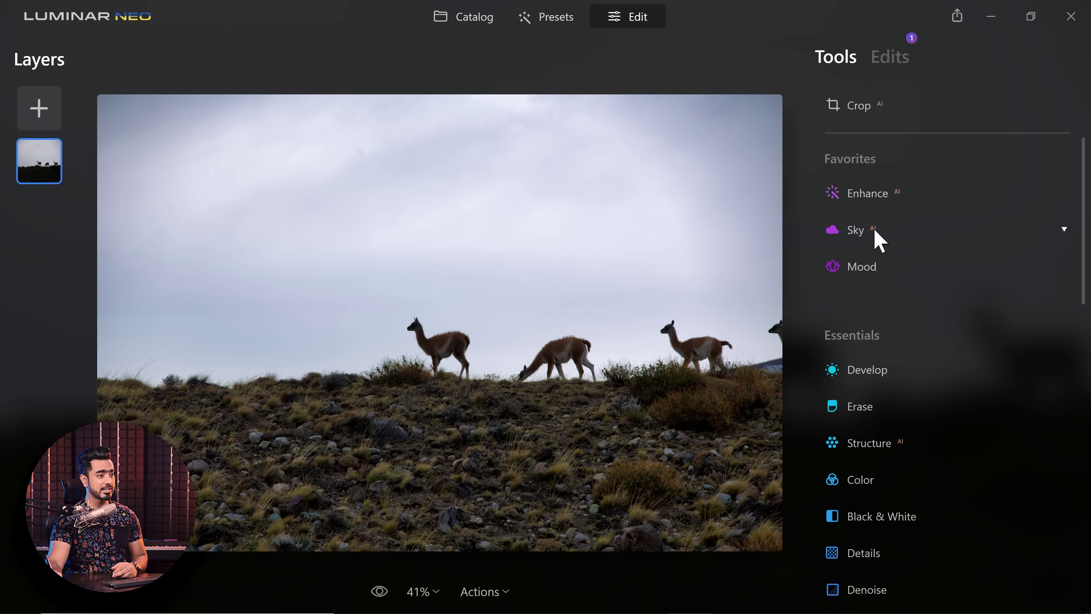
click(901, 204)
drag(853, 292, 959, 285)
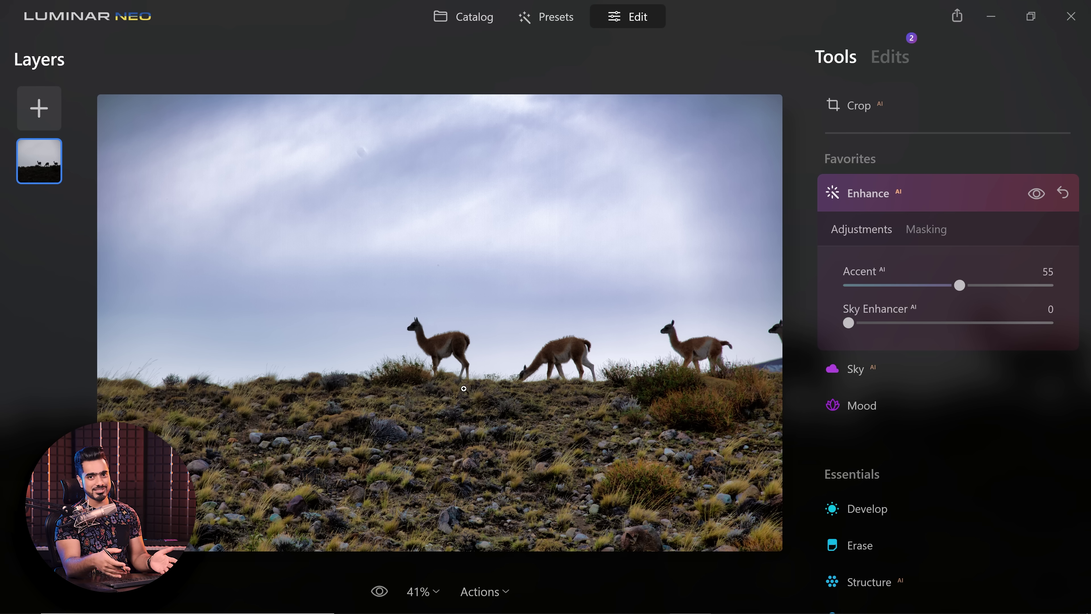
click(493, 594)
- Revert the guanaco photo to its original, then set Develop Exposure -0.74 and Shadows -100
click(507, 525)
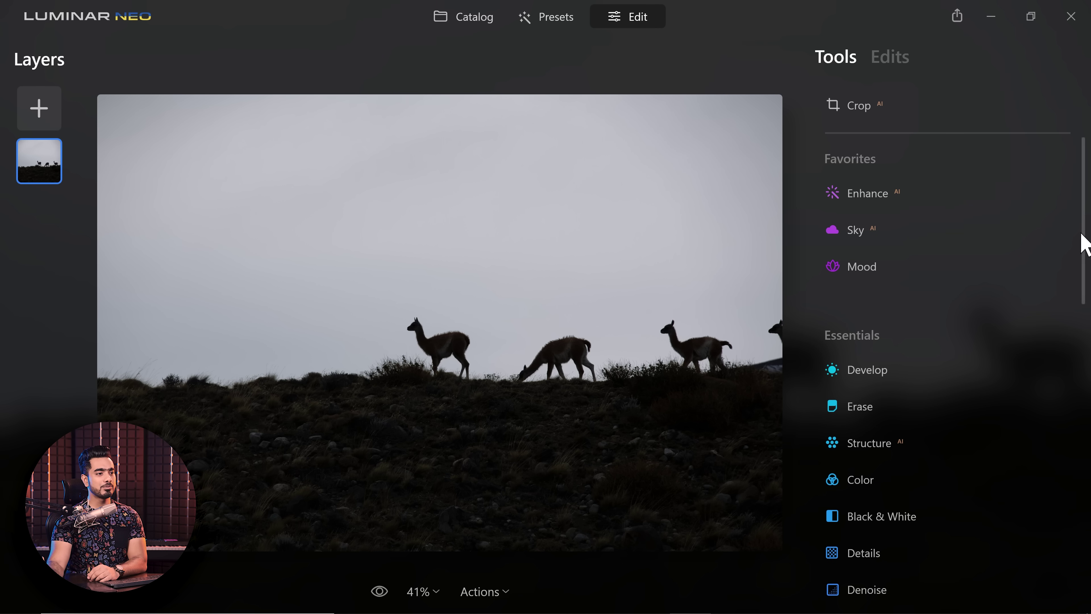
drag(1088, 245, 1070, 301)
click(871, 209)
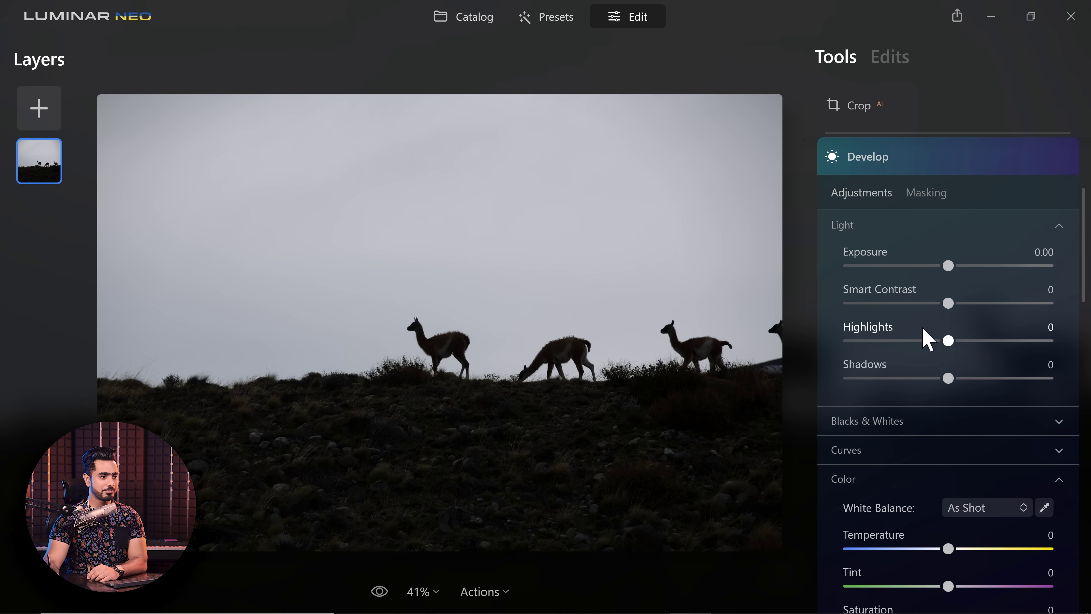
mouse_move(940, 268)
mouse_down()
mouse_move(926, 266)
mouse_move(943, 269)
mouse_up()
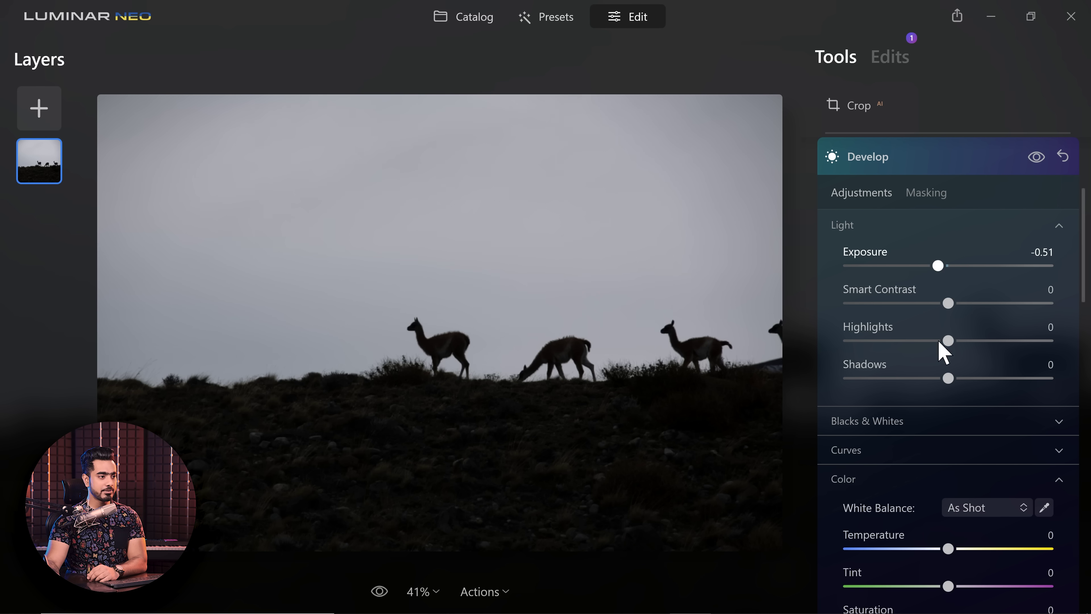
drag(925, 378, 708, 366)
mouse_move(939, 341)
mouse_down()
mouse_move(854, 340)
mouse_move(948, 349)
mouse_up()
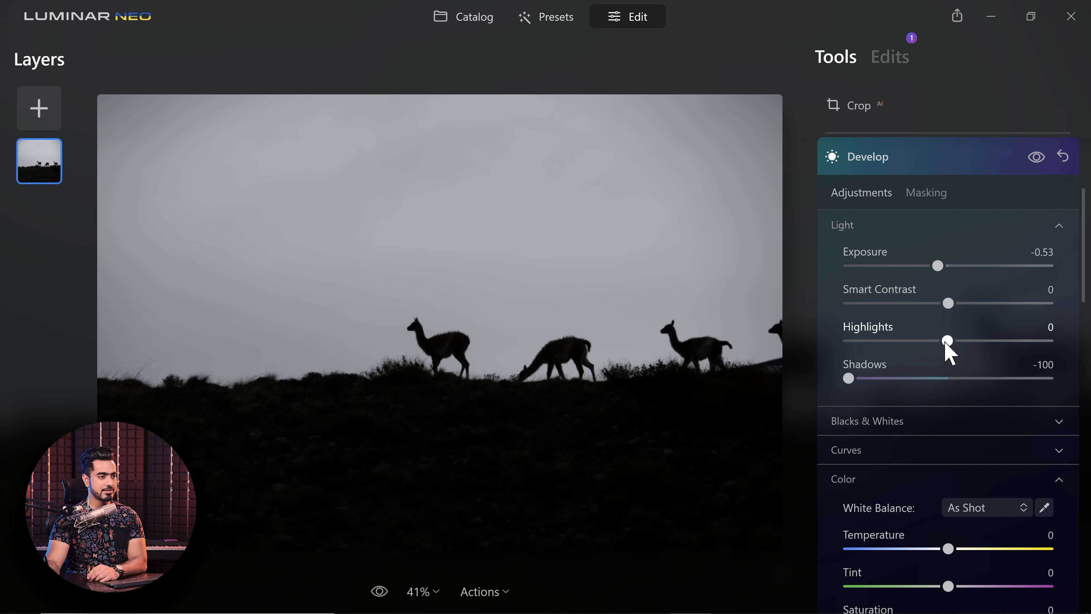
drag(937, 266, 936, 267)
click(916, 164)
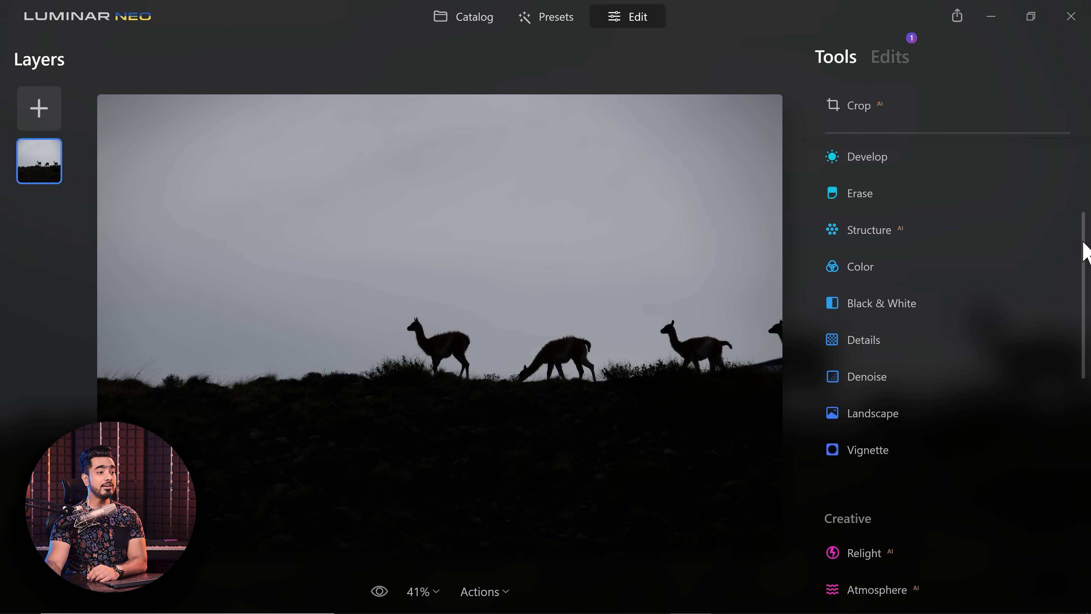
mouse_move(1083, 243)
mouse_down()
mouse_move(1074, 483)
mouse_move(1057, 344)
mouse_move(1064, 285)
mouse_move(1087, 245)
mouse_move(913, 202)
mouse_up()
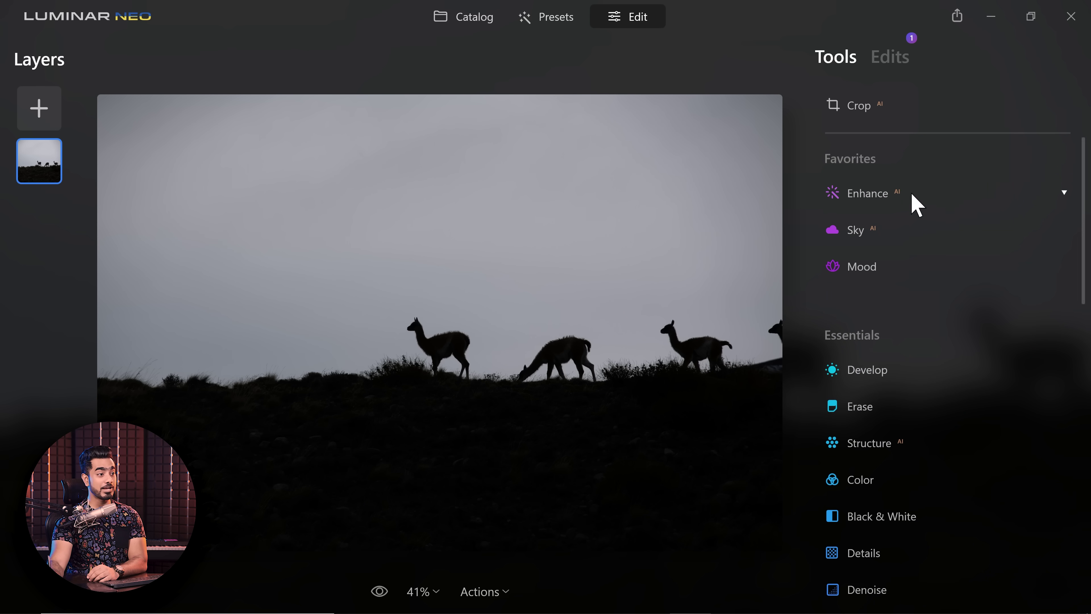
- In Sky AI's Colorful Sunrises, try Streaky Sunrise 05, then settle on Streaky Sunrise 01
click(864, 234)
click(938, 353)
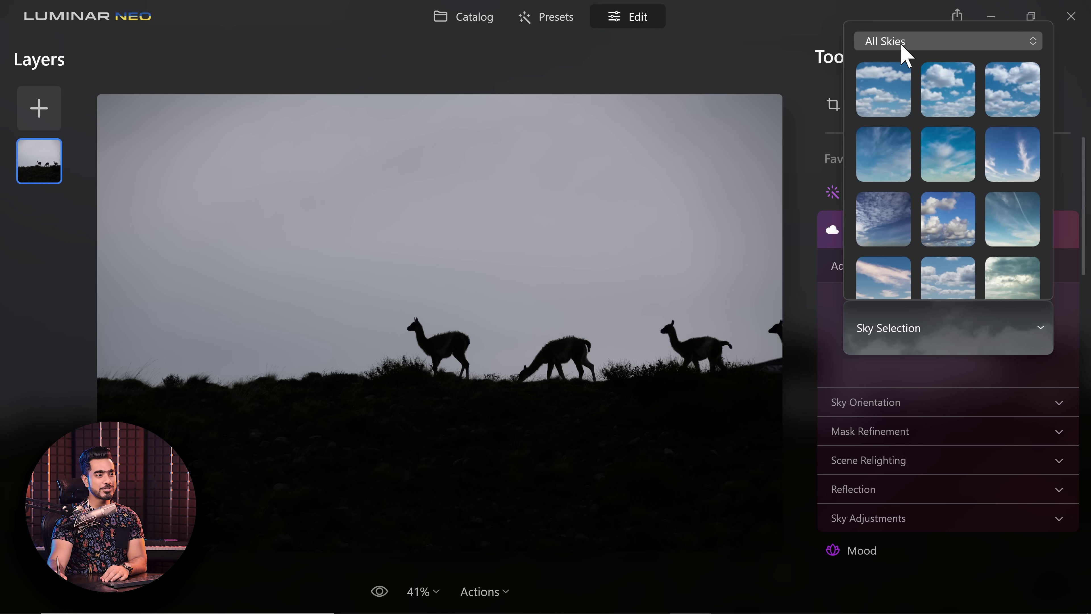
click(915, 46)
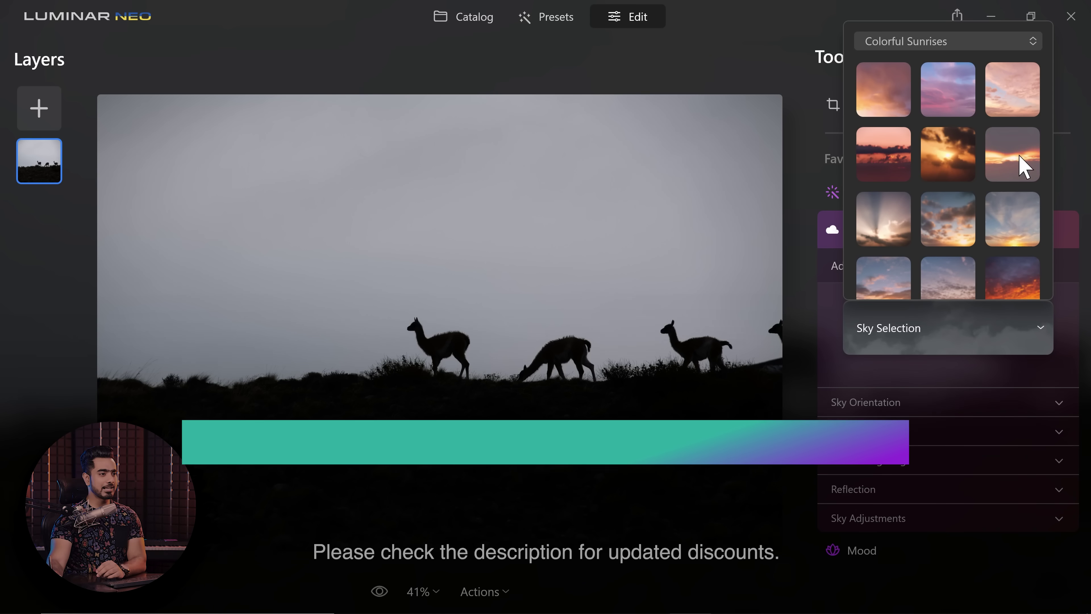
scroll(969, 268, down, 5)
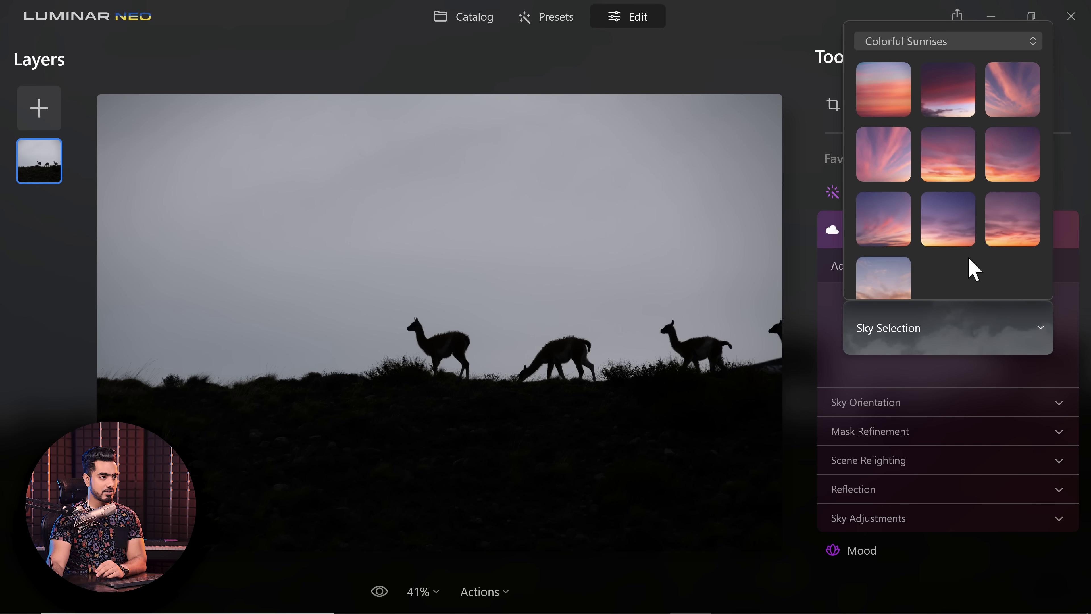
click(876, 179)
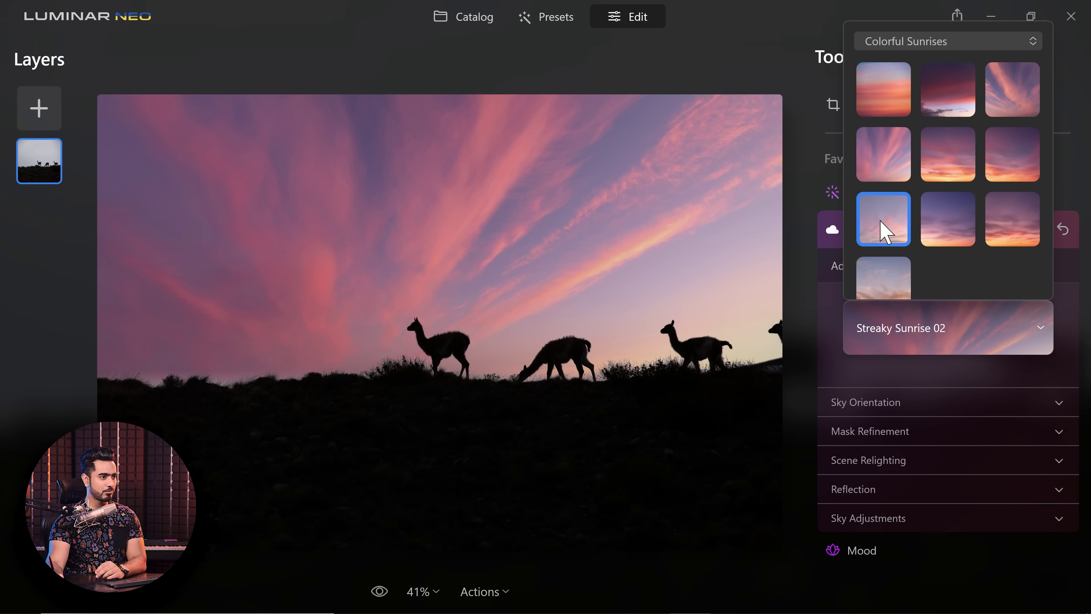
click(881, 231)
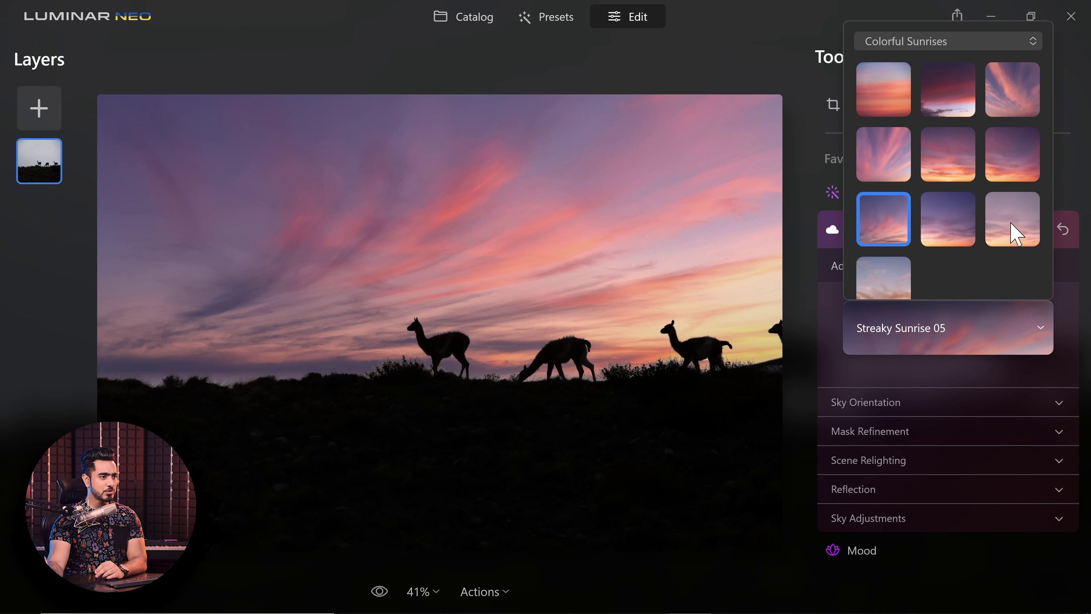
click(1015, 101)
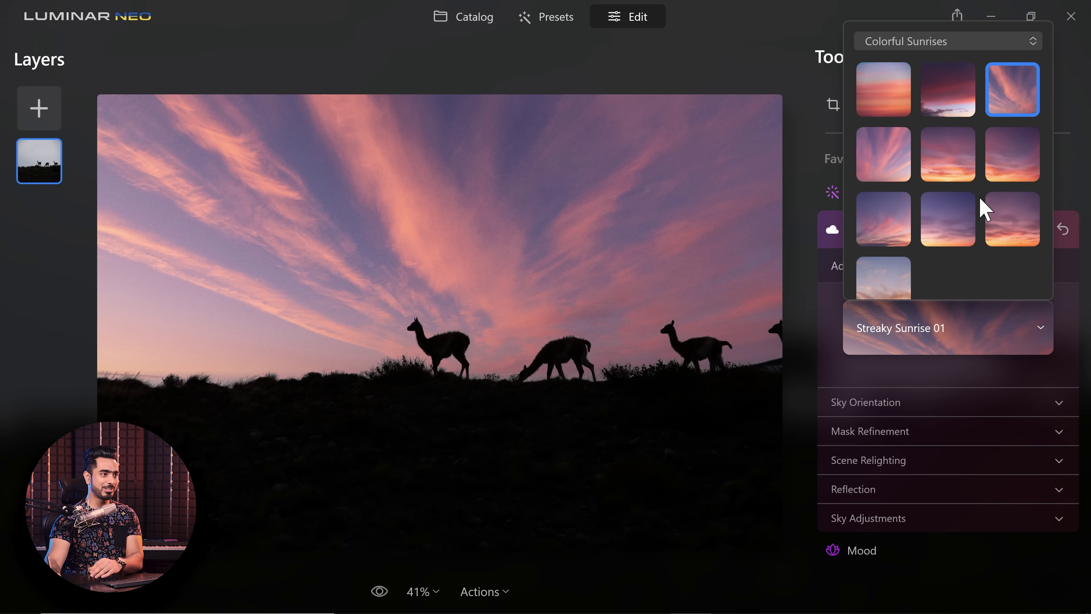
- Lower the replacement sky's horizon to -10 and keep Soft Sunrise 03 as the sky
click(980, 414)
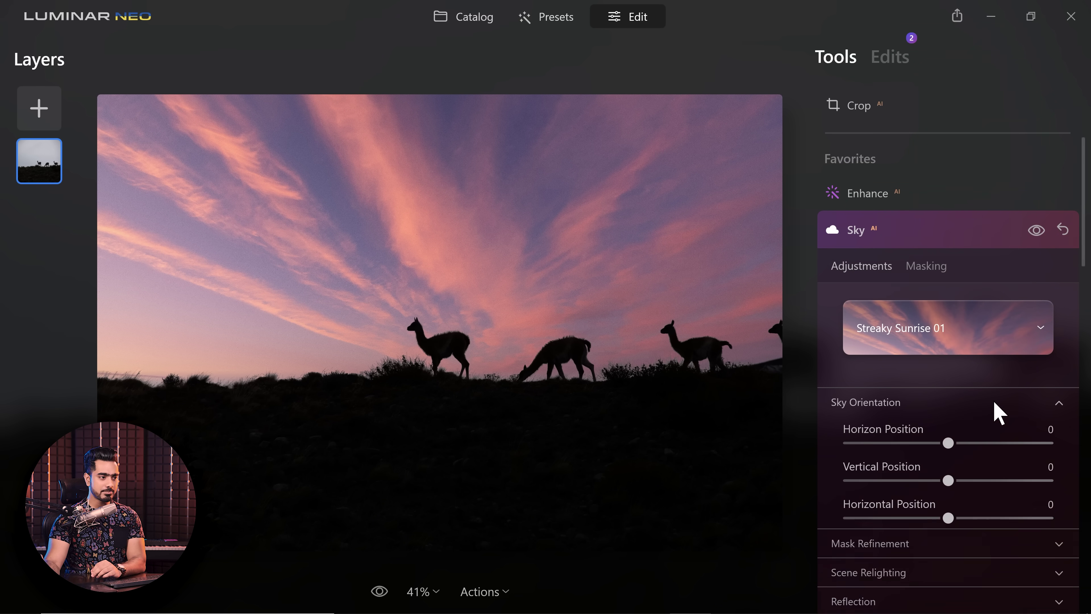
scroll(1080, 279, down, 4)
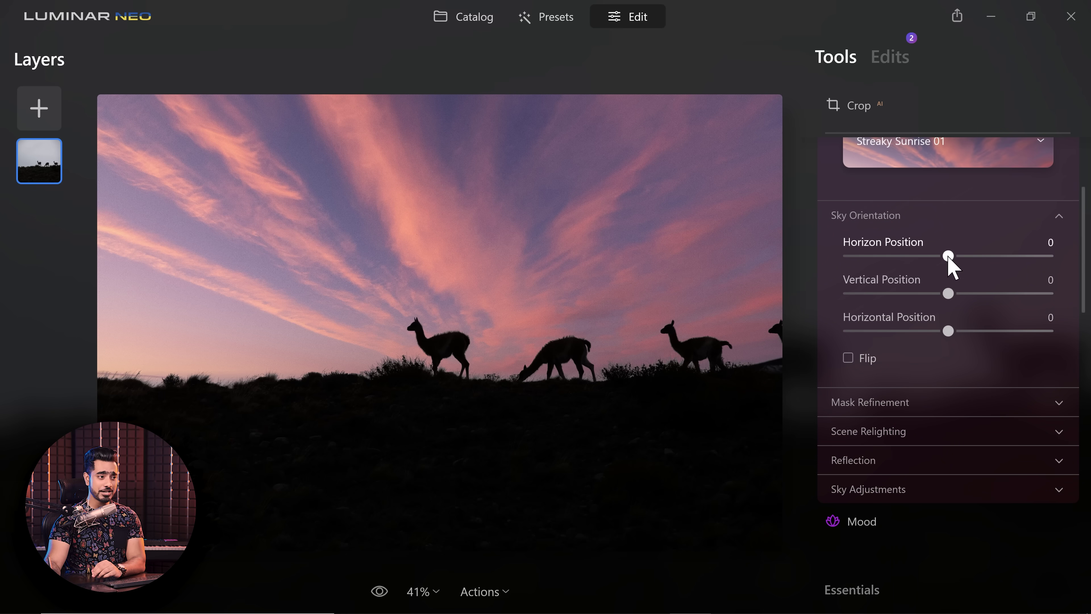
drag(948, 256, 938, 256)
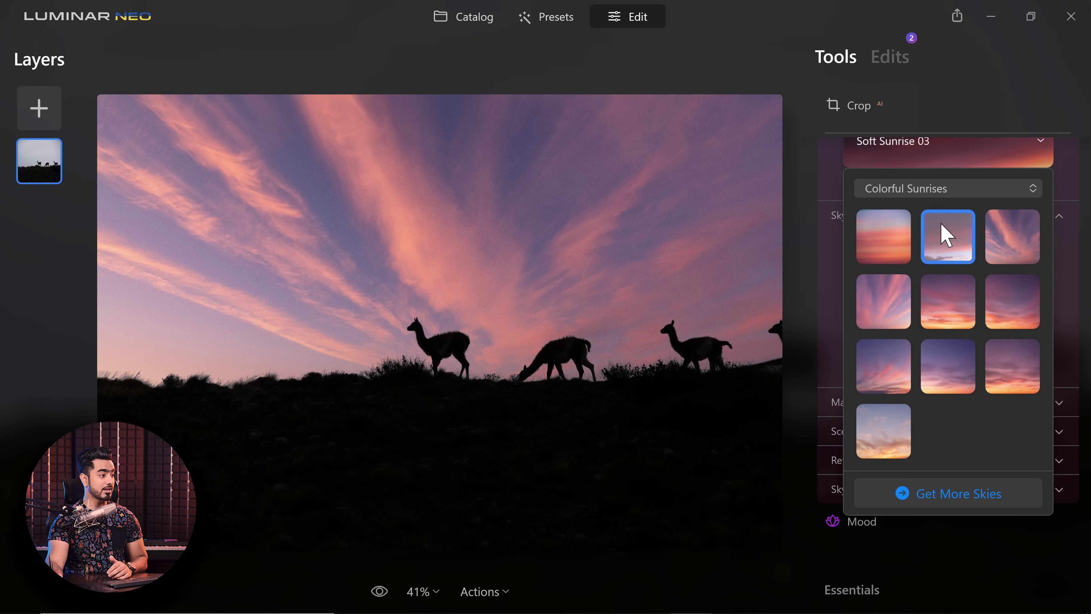
click(947, 145)
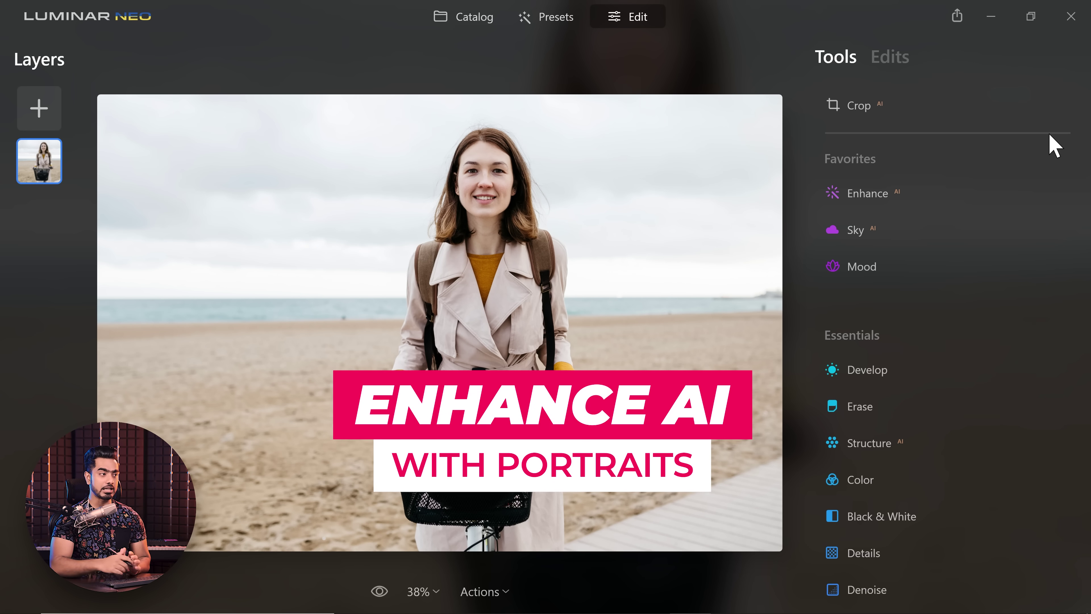
- Set Enhance AI Accent to 83 and Sky Enhancer to 21, then compare with the original
click(886, 201)
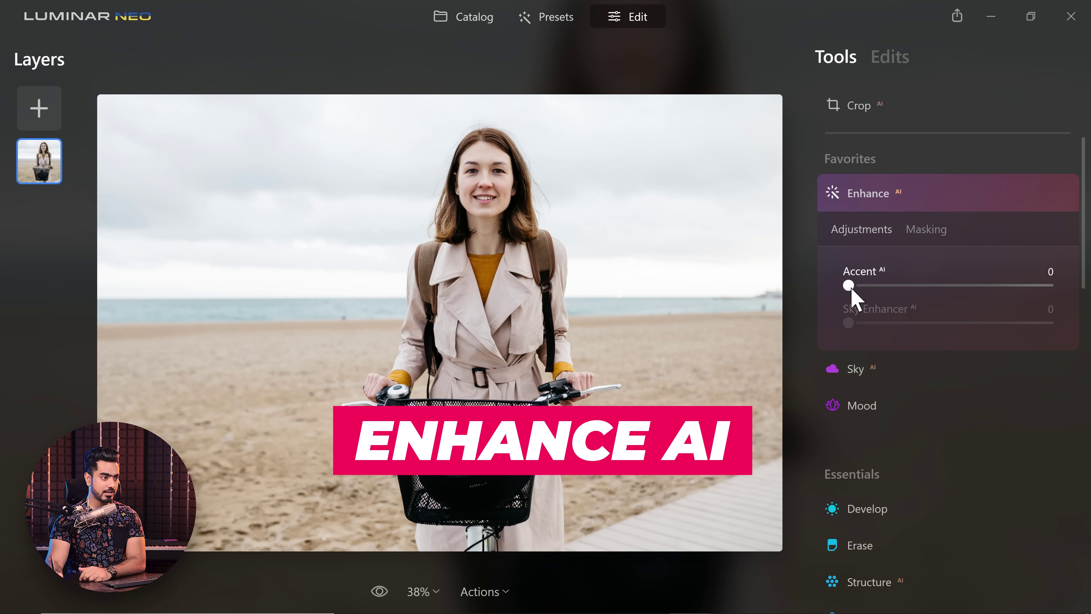
drag(848, 285, 1016, 287)
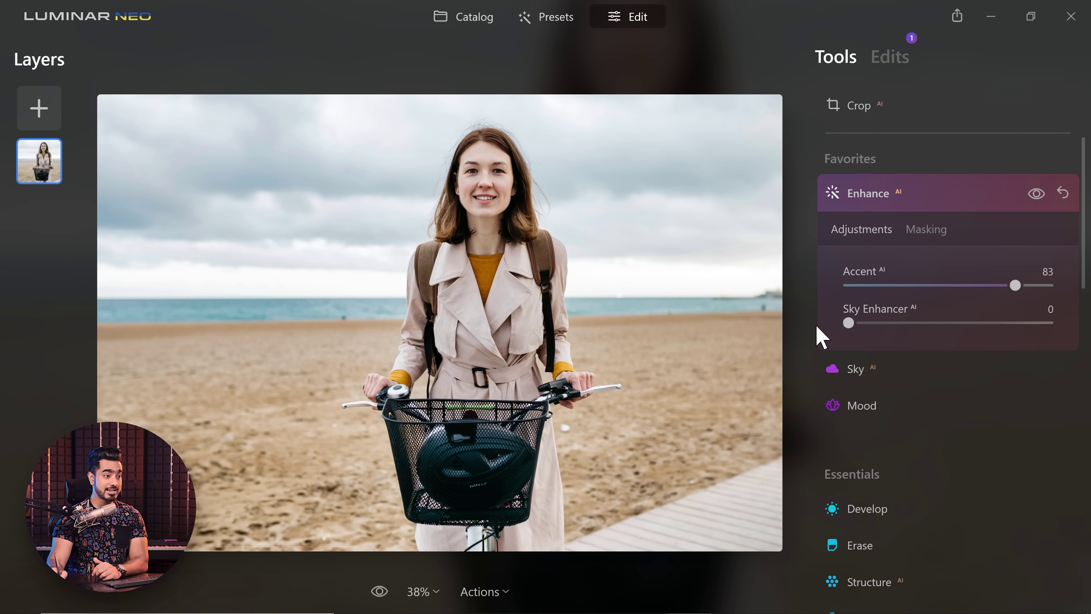
drag(849, 323, 906, 323)
click(928, 209)
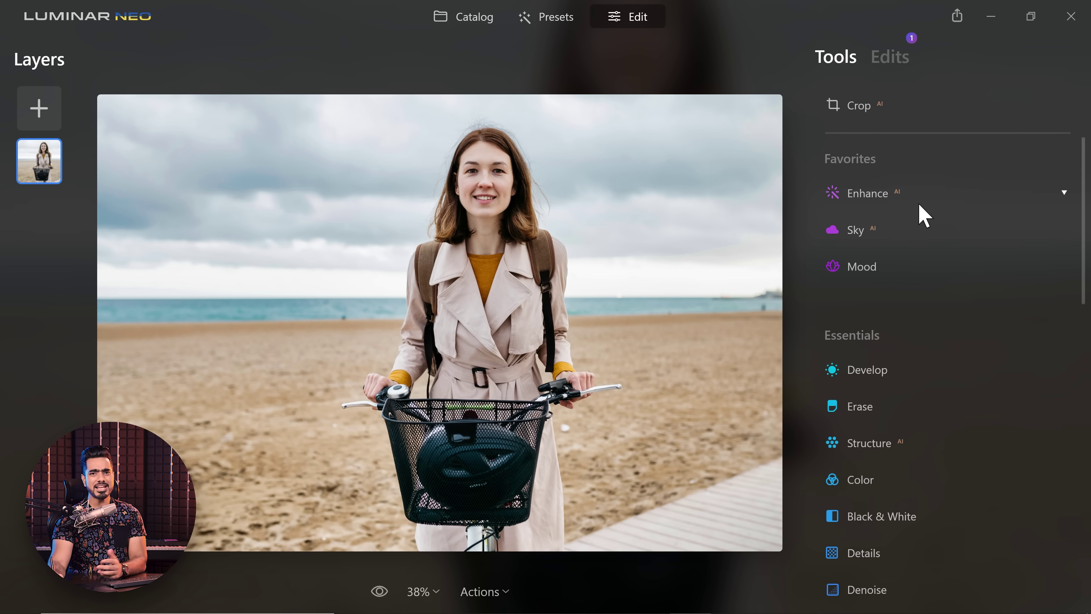
click(379, 591)
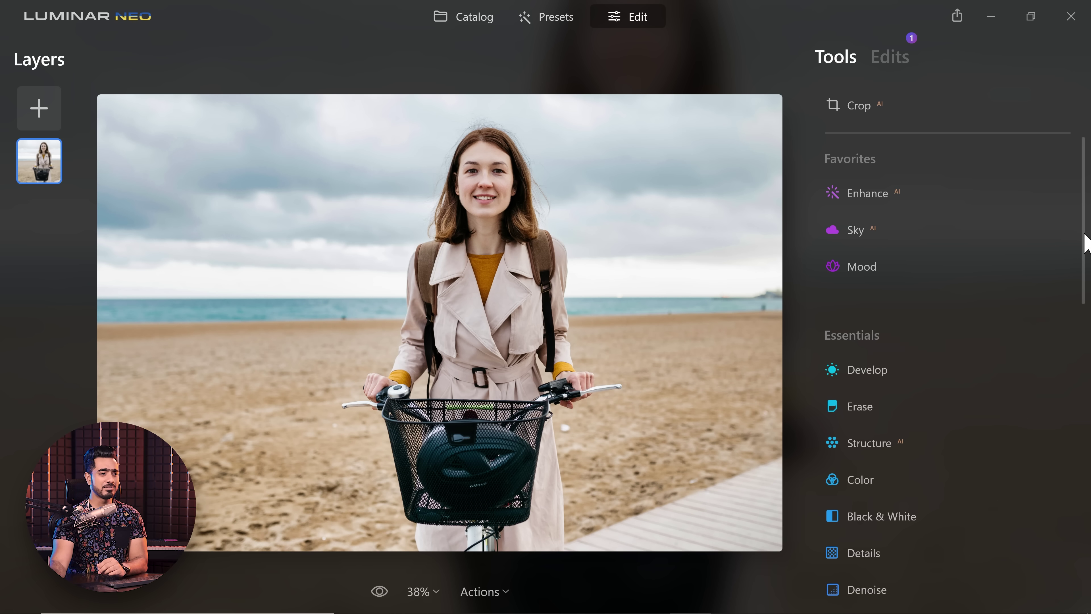
- Set Landscape Dehaze to 20 and Golden Hour to 10, then compare with the original
scroll(1086, 266, down, 5)
click(906, 374)
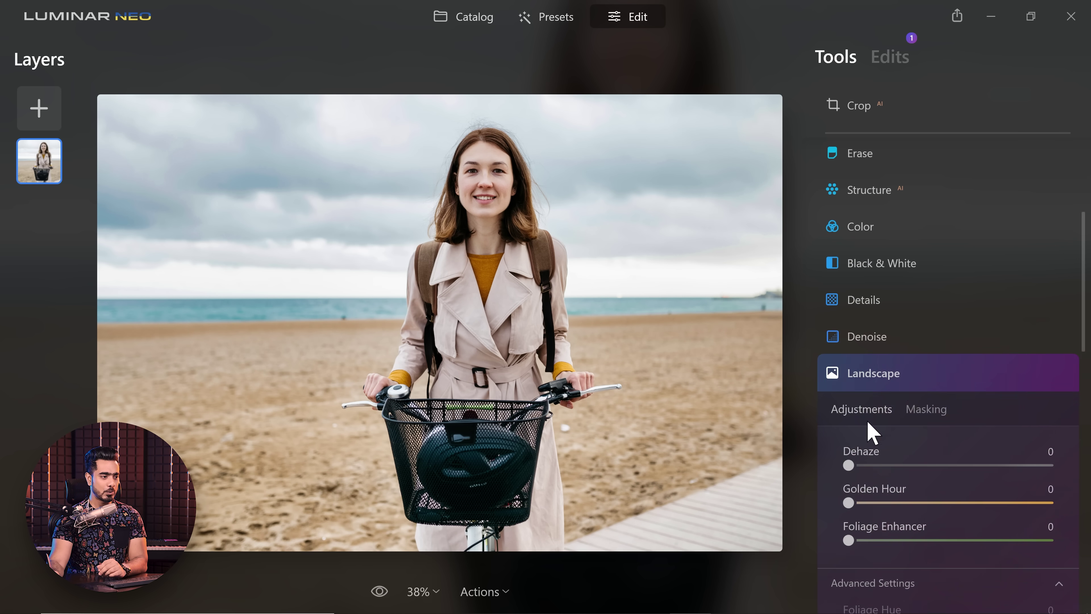
drag(848, 392, 868, 432)
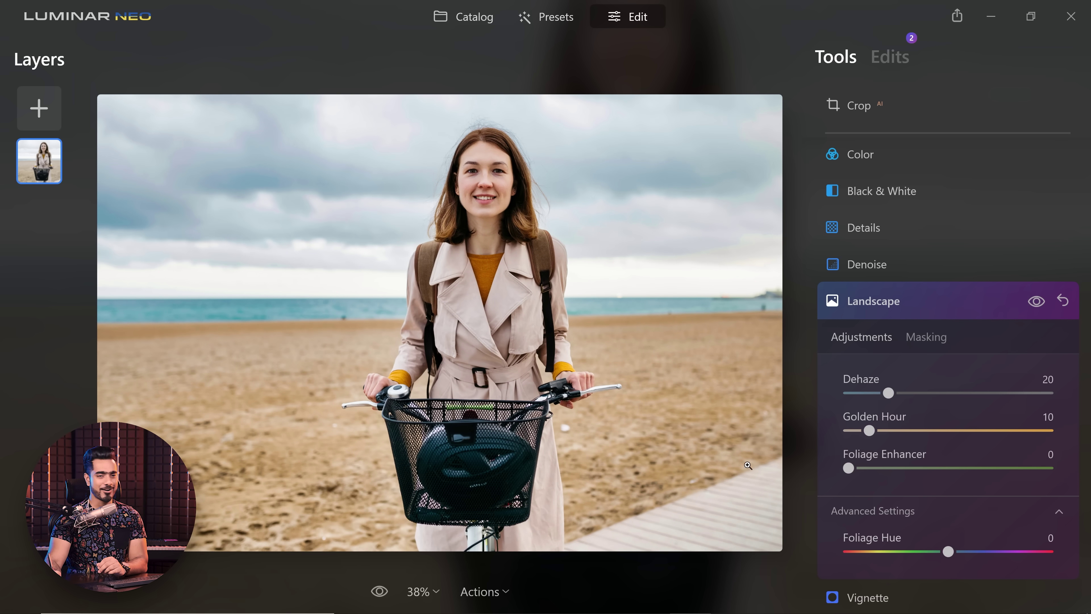
click(379, 591)
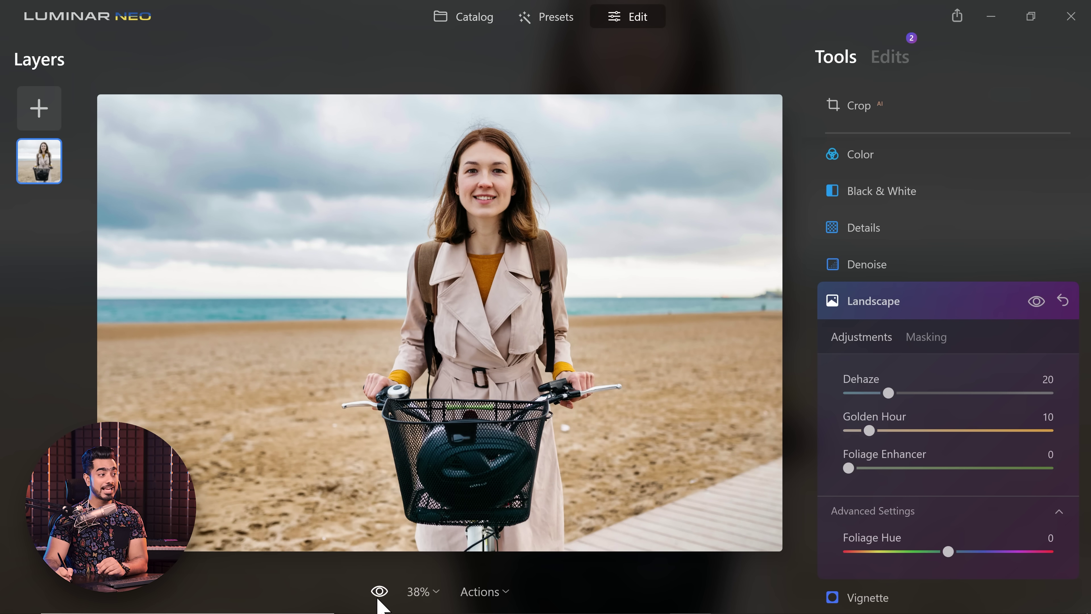
- Open the hat portrait, Portrait 1.jpg, from the catalog in the editor
click(471, 17)
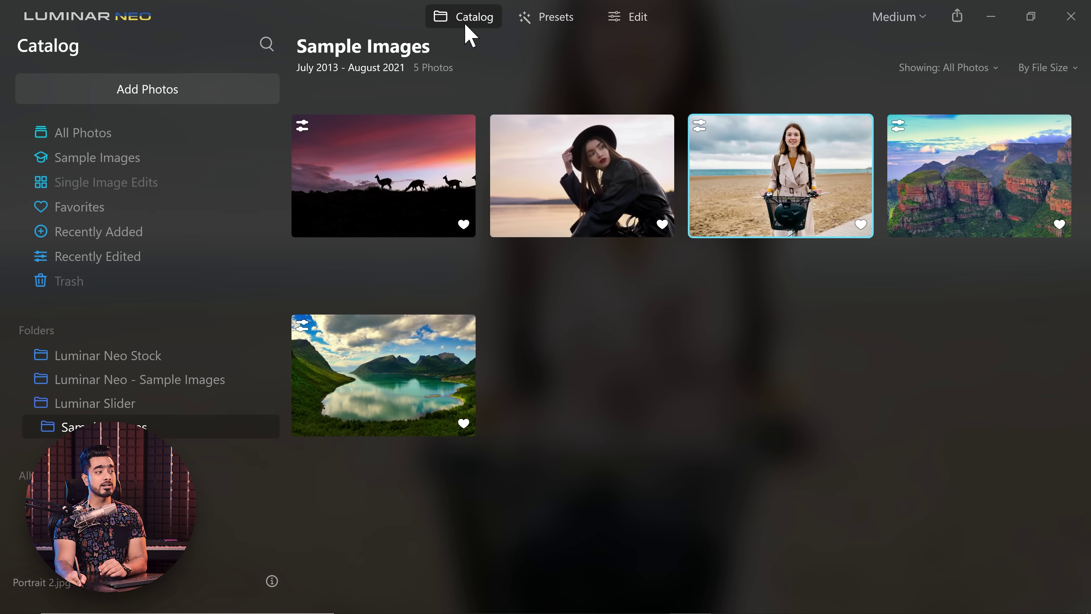
double_click(583, 176)
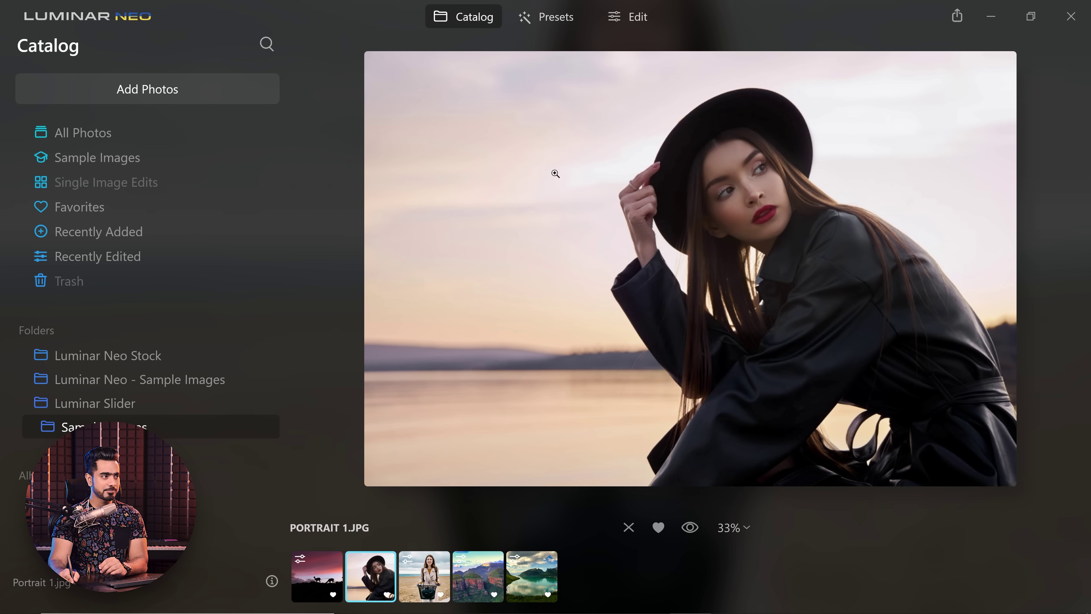
click(629, 19)
scroll(846, 322, up, 5)
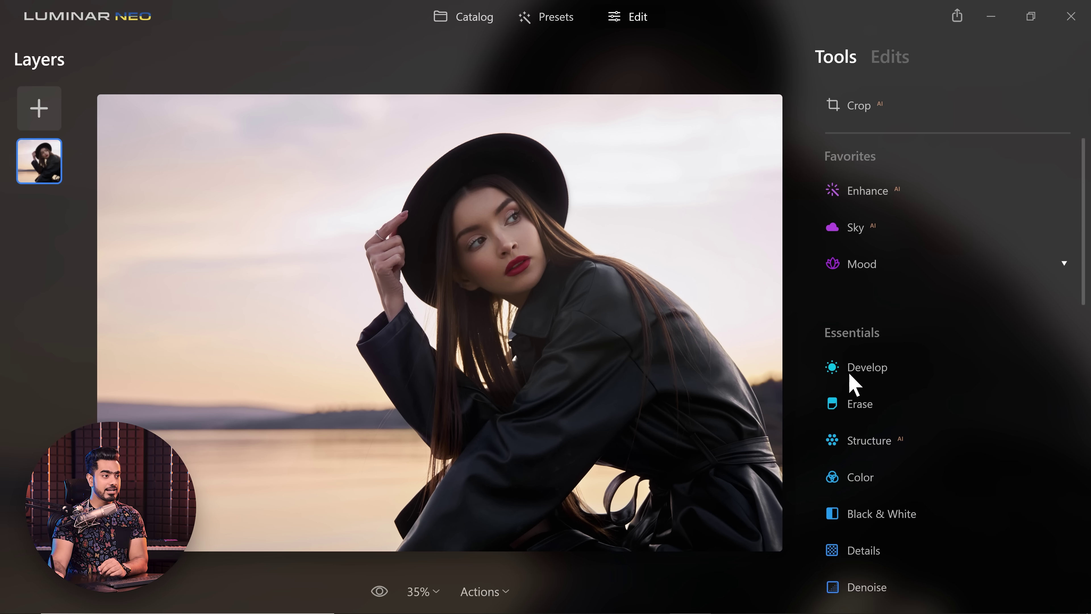
- Set Enhance AI Accent to 21 after resetting it to 0
click(868, 200)
drag(848, 286, 1069, 269)
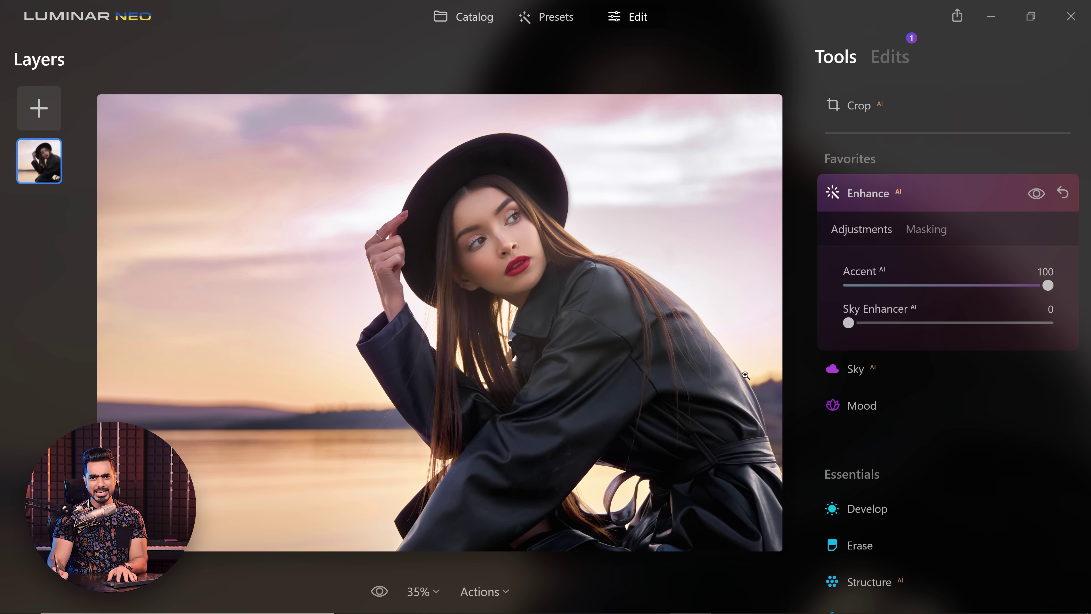
double_click(901, 202)
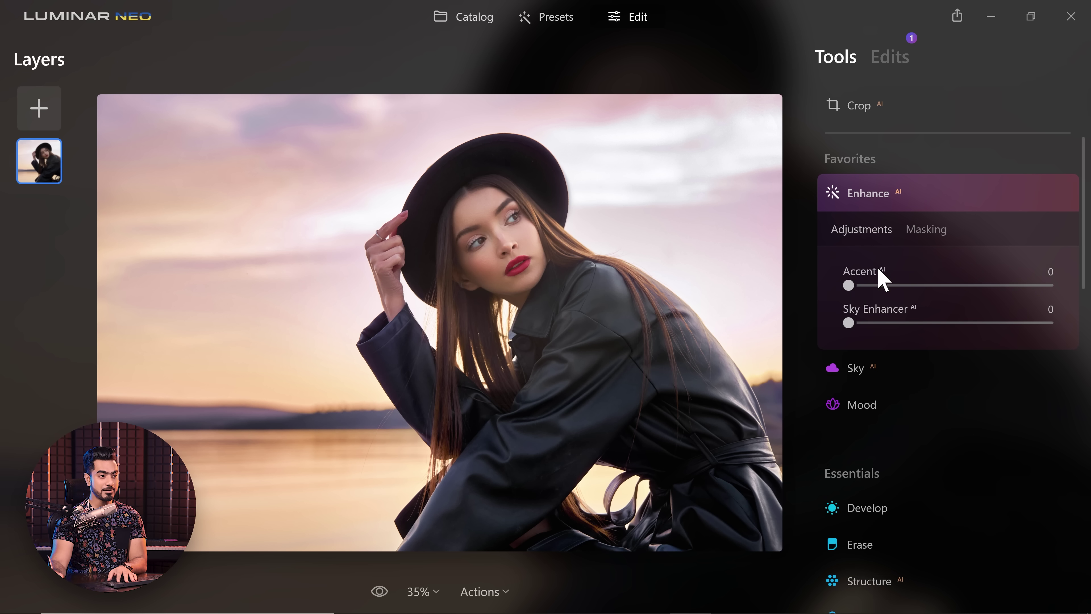
drag(851, 290, 943, 294)
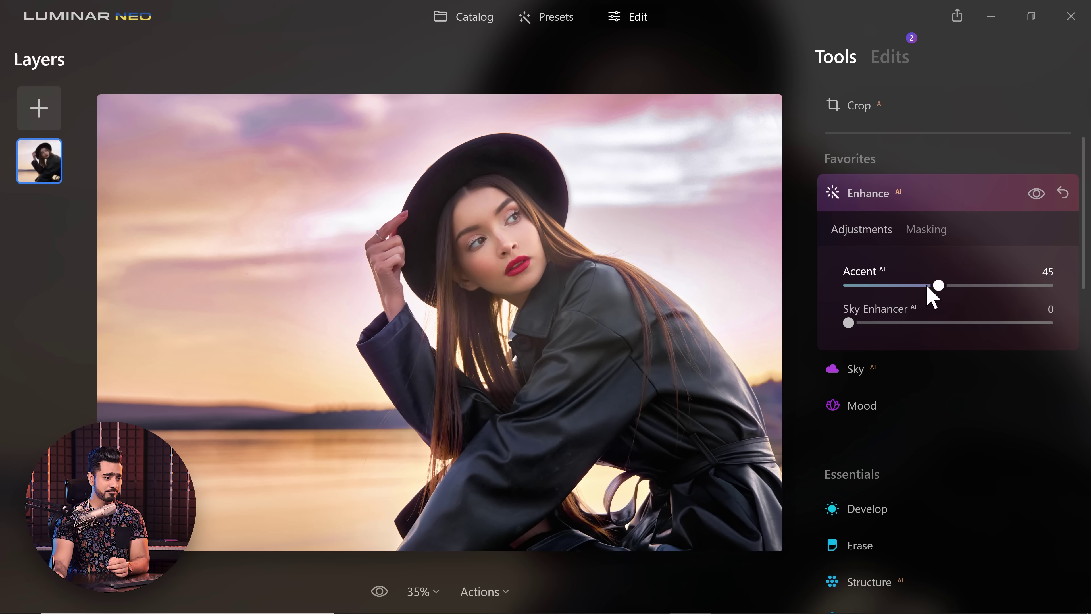
drag(929, 287, 893, 289)
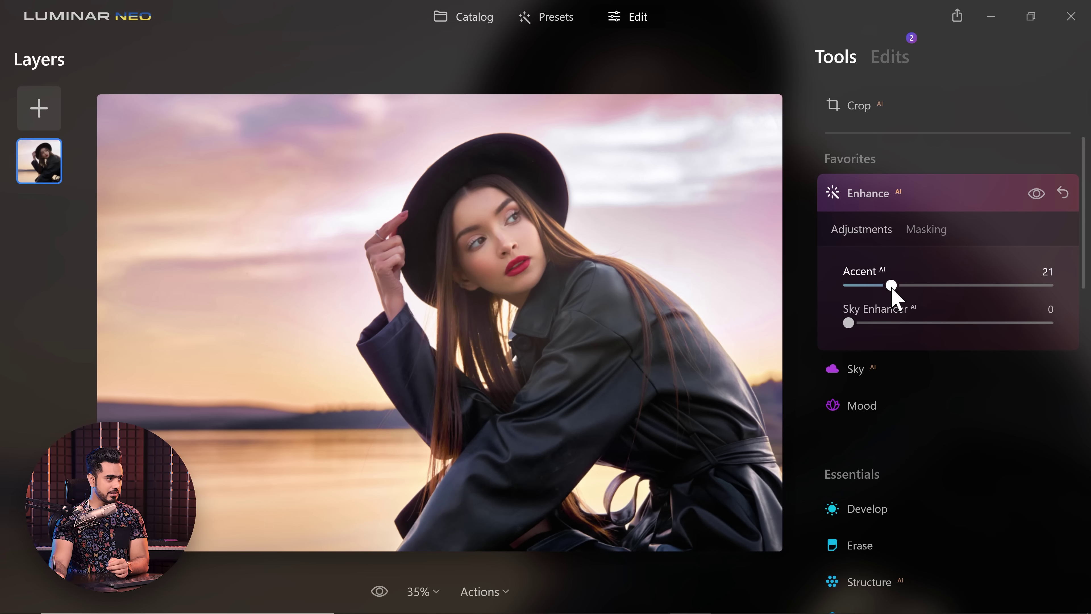
click(926, 194)
- Raise Landscape Dehaze on the hat portrait
scroll(1072, 277, down, 4)
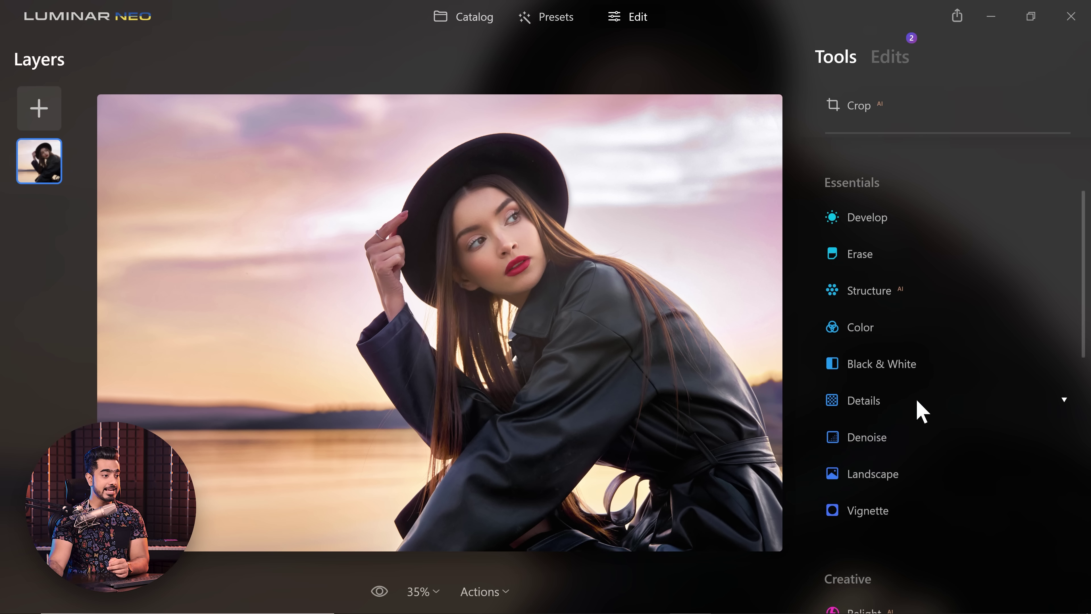
click(874, 473)
scroll(859, 499, down, 4)
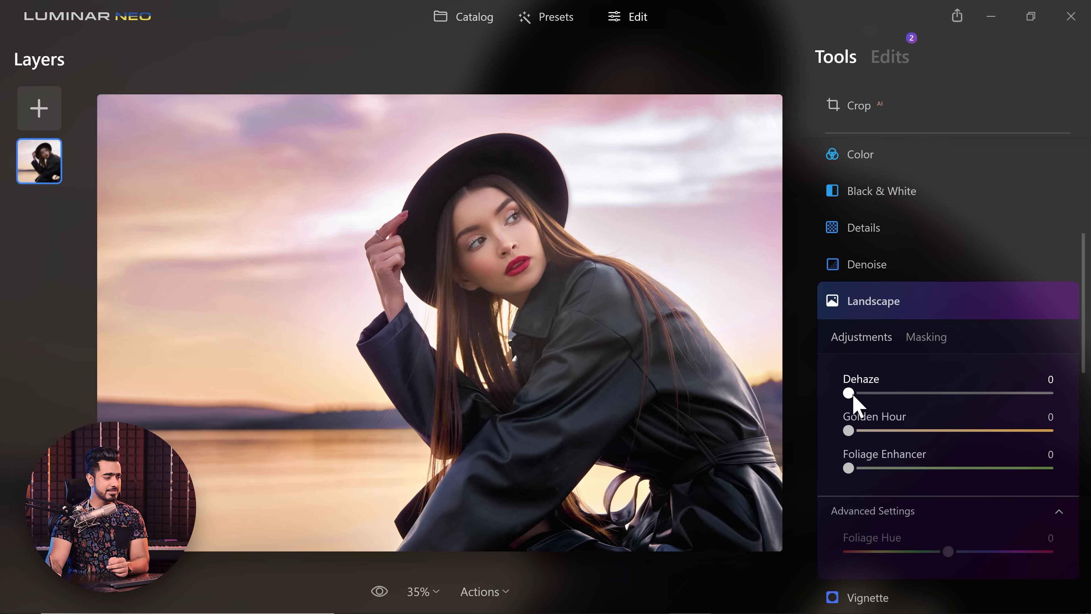
drag(849, 392, 954, 408)
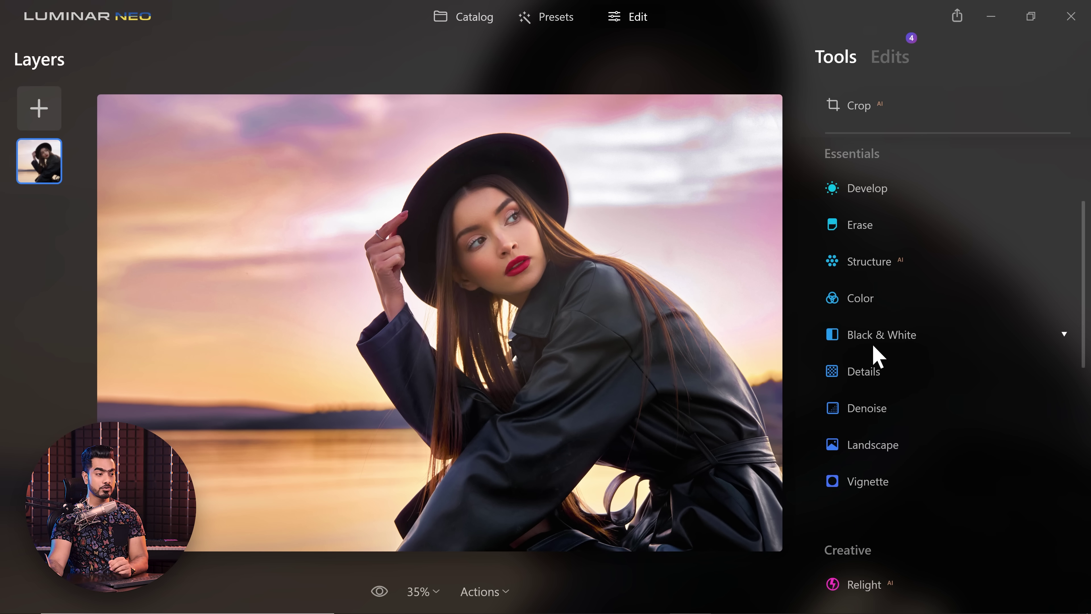
- Set Relight AI Brightness Near to -37 and Brightness Far to 33
scroll(913, 383, down, 5)
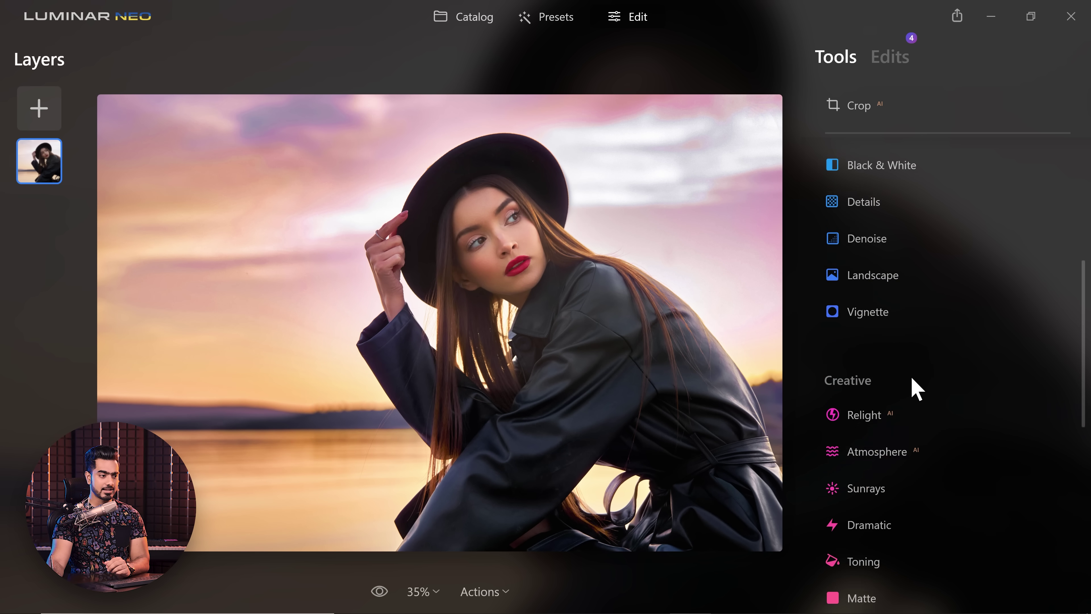
click(882, 401)
scroll(906, 384, down, 3)
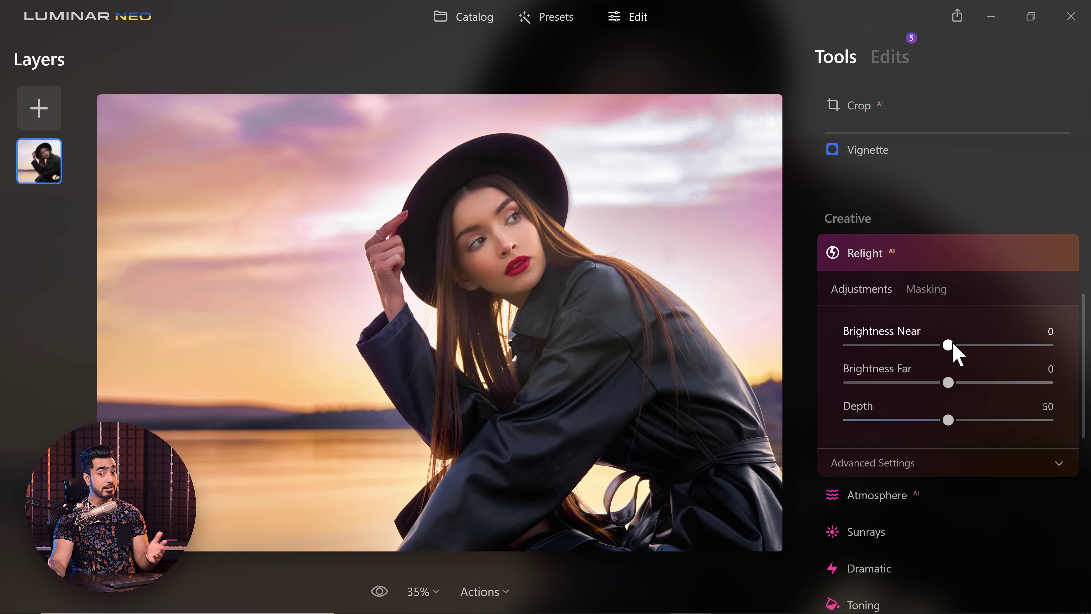
drag(947, 345, 953, 345)
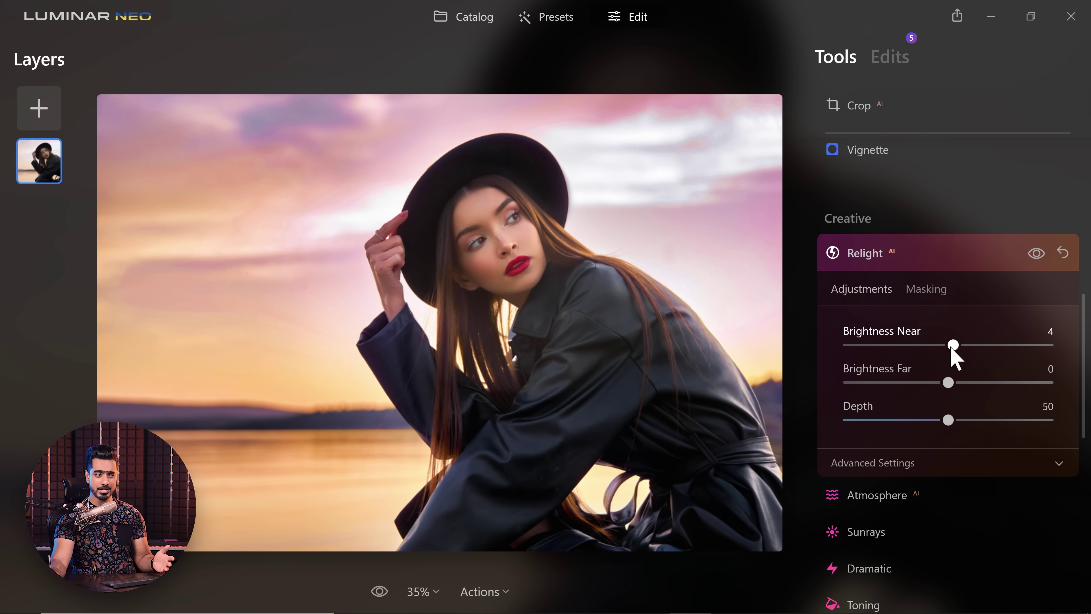
double_click(952, 347)
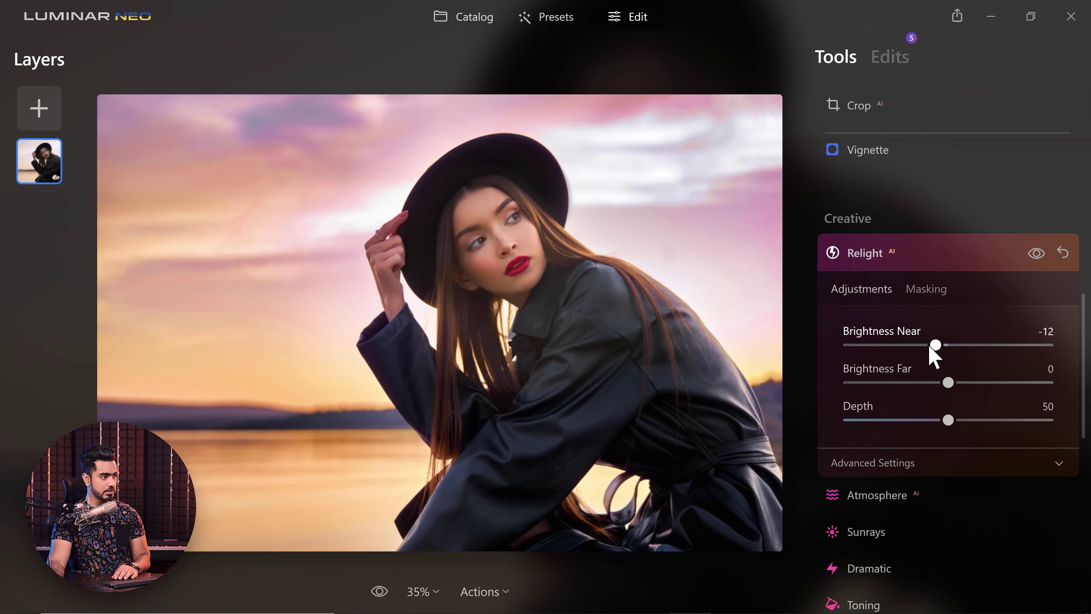
drag(930, 349, 902, 347)
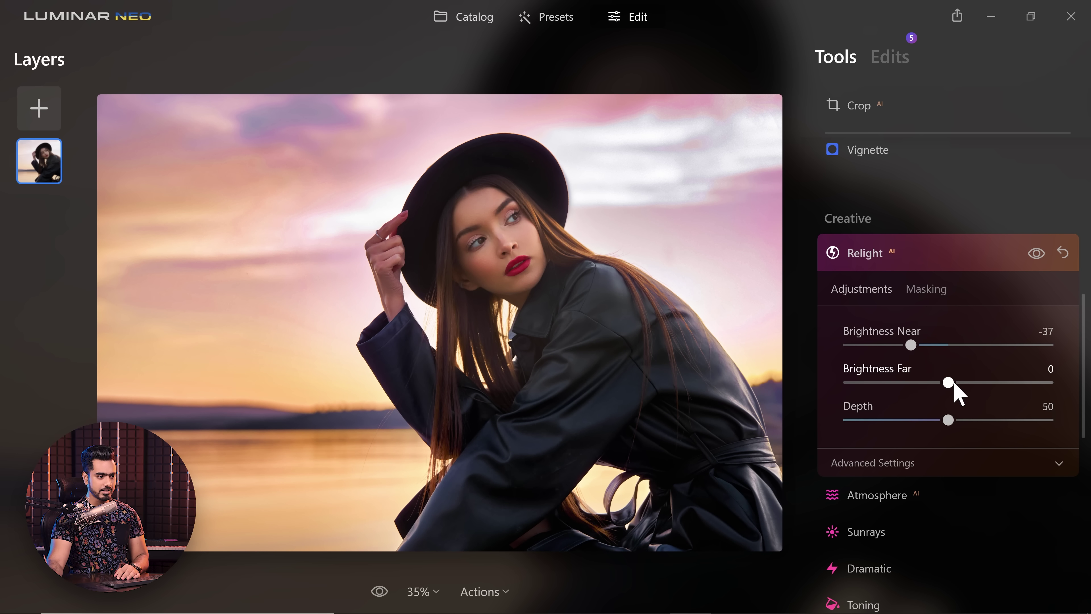
drag(949, 385, 984, 389)
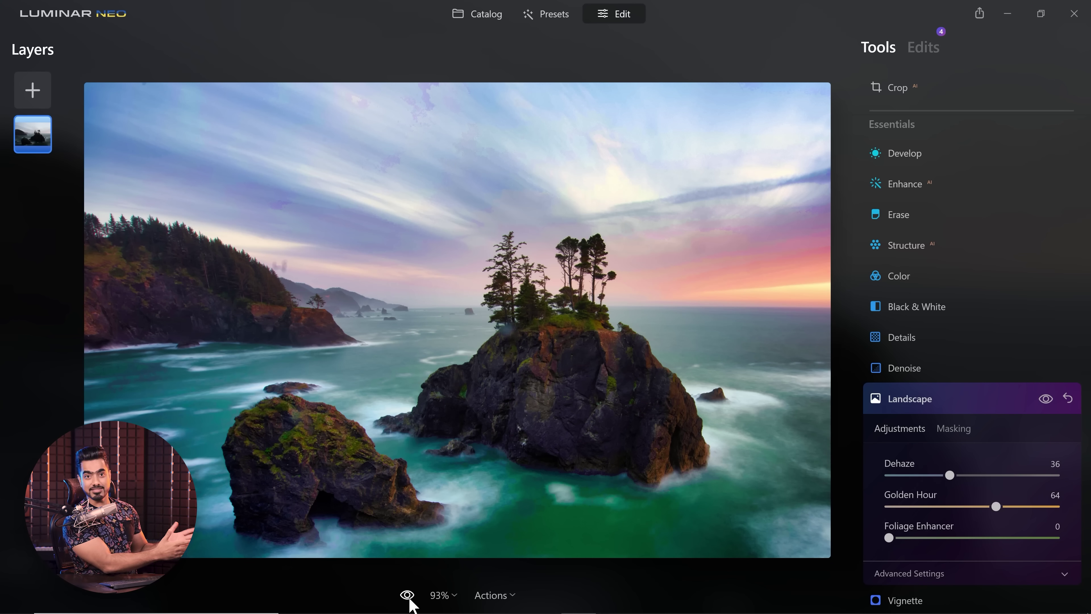
click(407, 594)
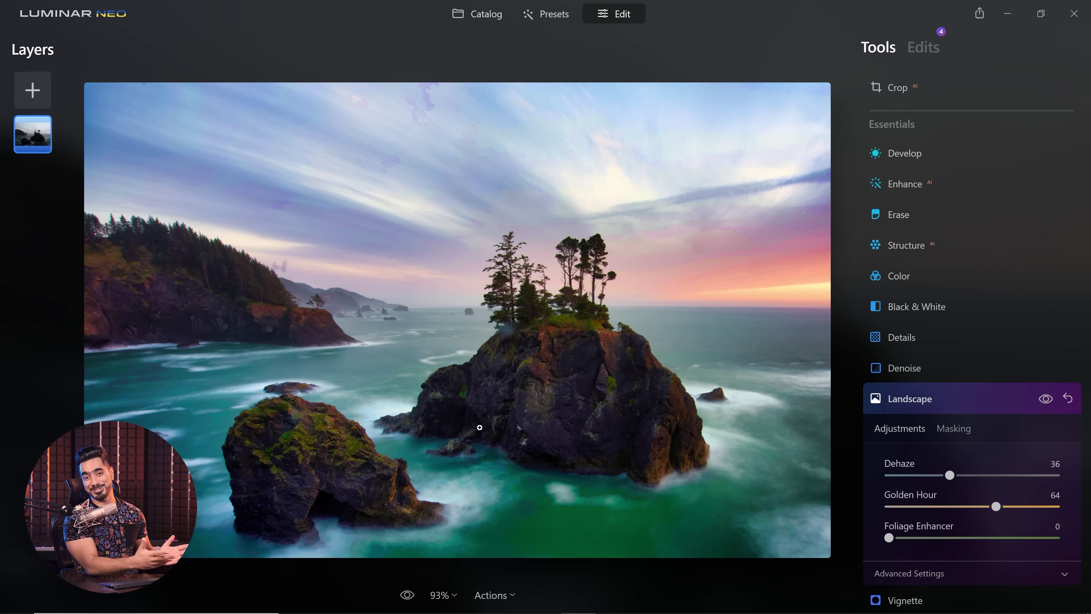